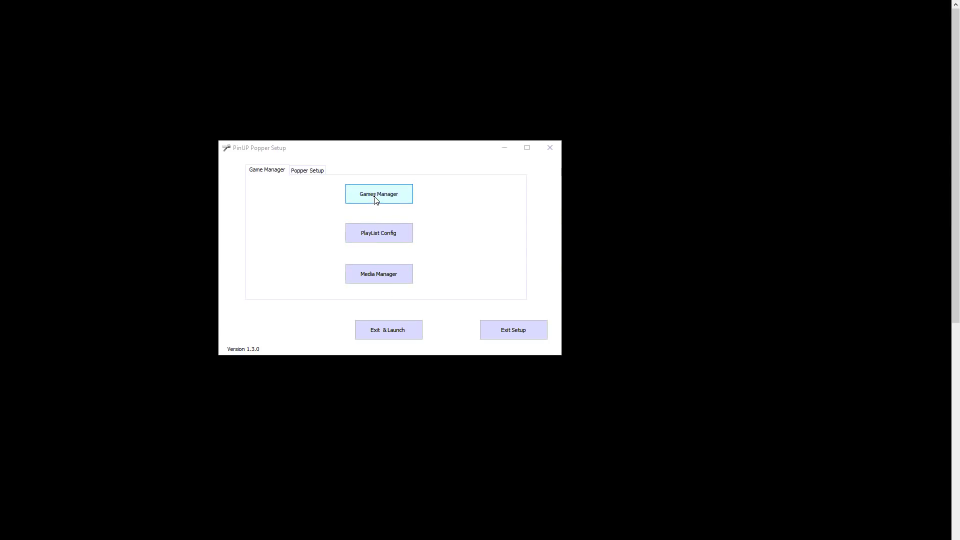
- Open the Games Manager and scan for new games with the scan filter set to the Visual Pinball X emulator
left_click(372, 197)
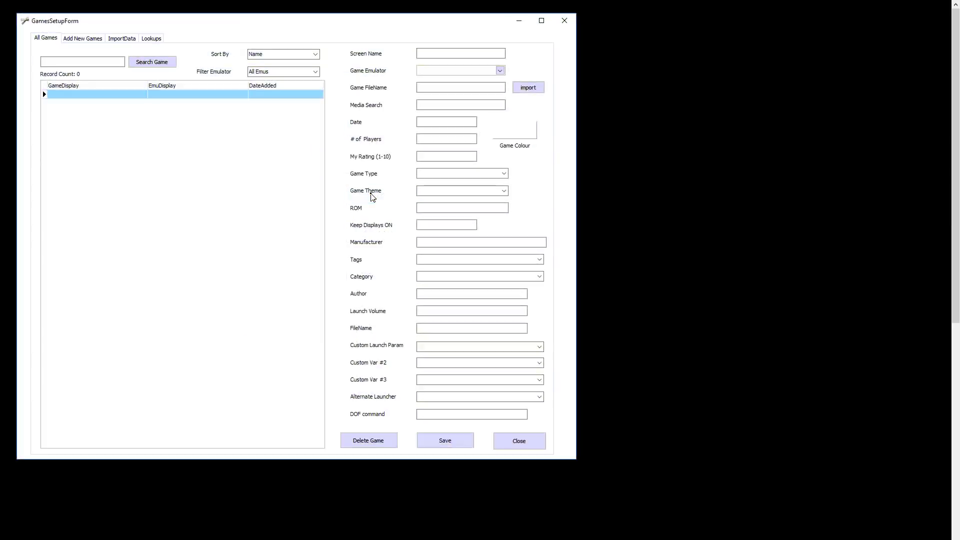
left_click_drag(278, 24, 378, 48)
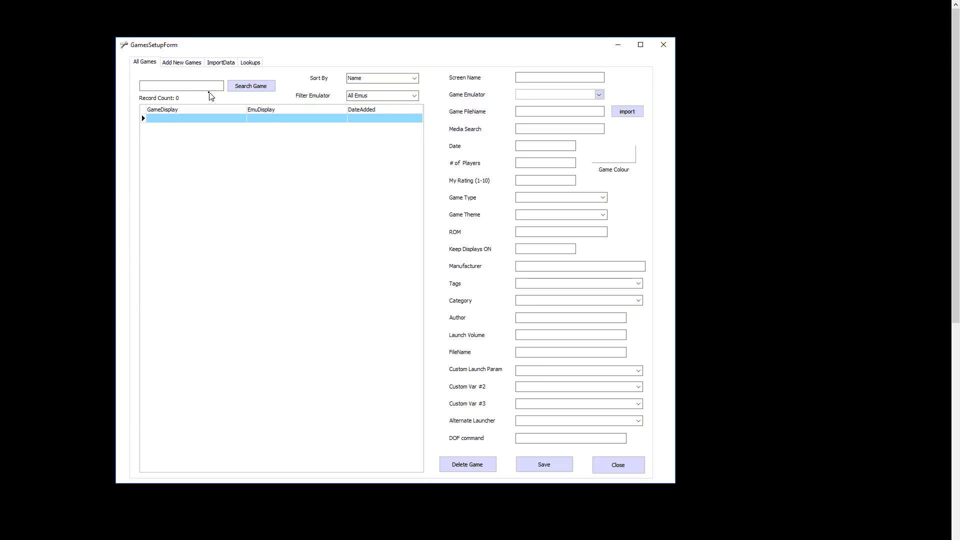
left_click(181, 67)
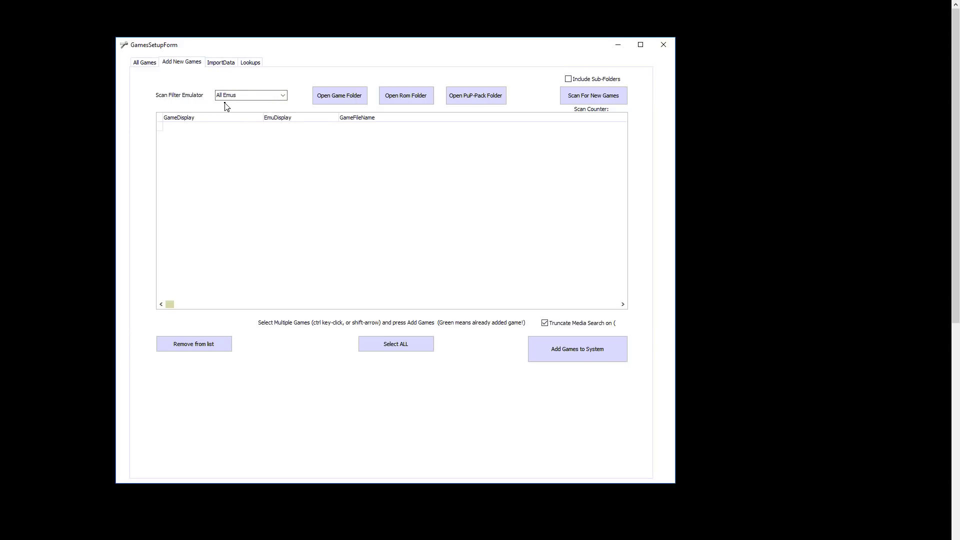
left_click(284, 97)
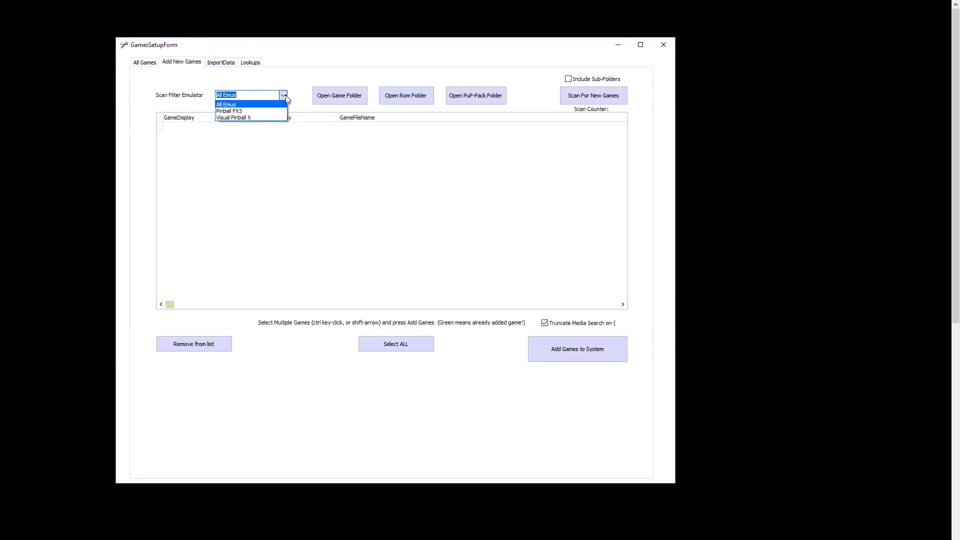
left_click(256, 119)
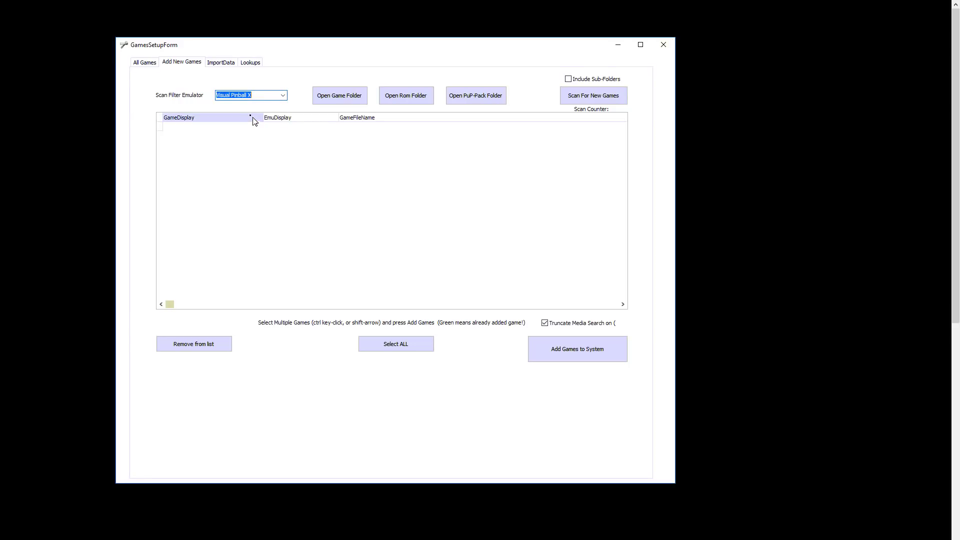
left_click(575, 100)
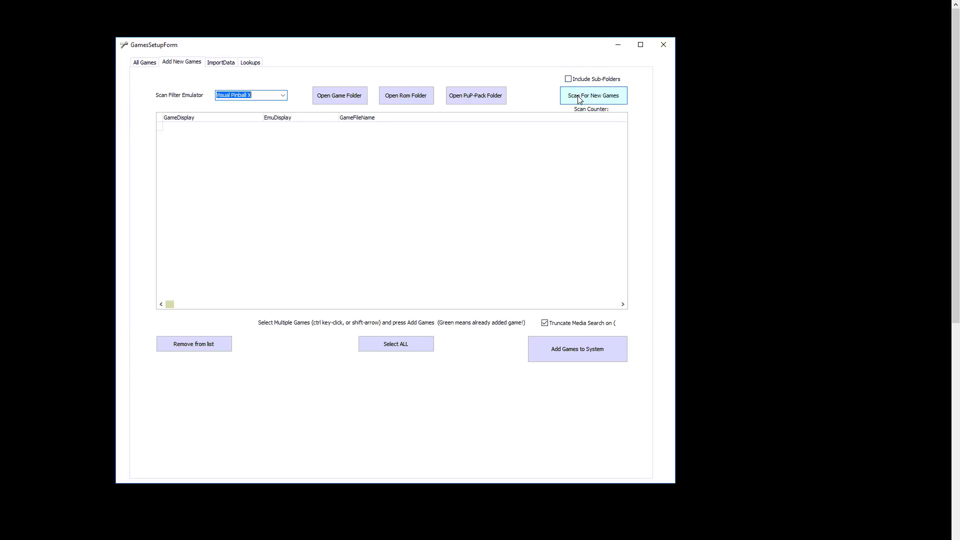
left_click(577, 102)
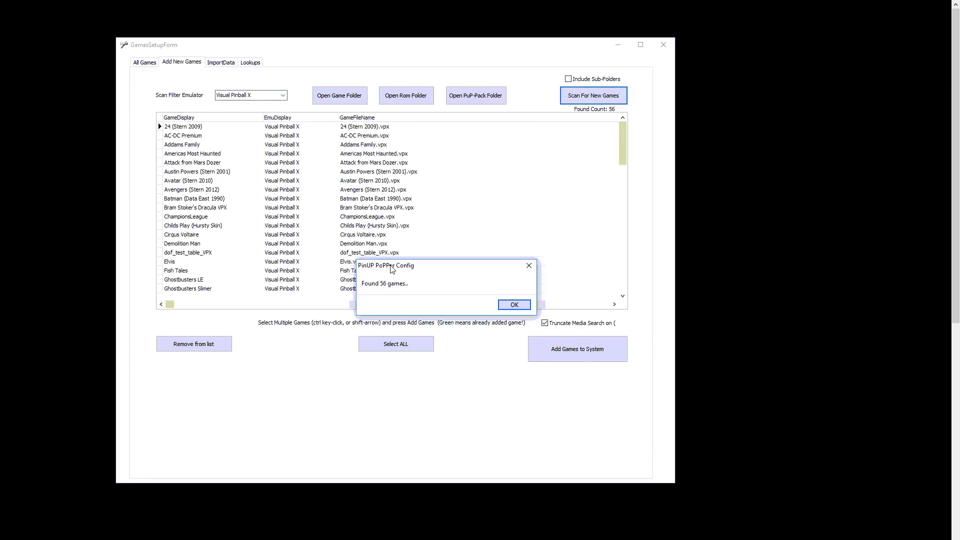
left_click(513, 307)
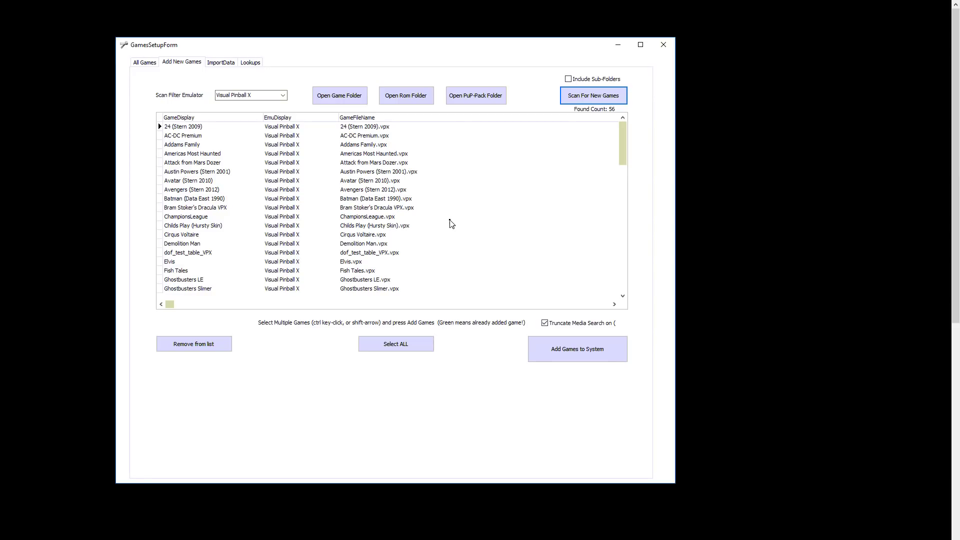
- Try selecting several separate games in the scan results, such as Addams Family, Attack from Mars Dozer and Batman (Data East 1990)
left_click(195, 145)
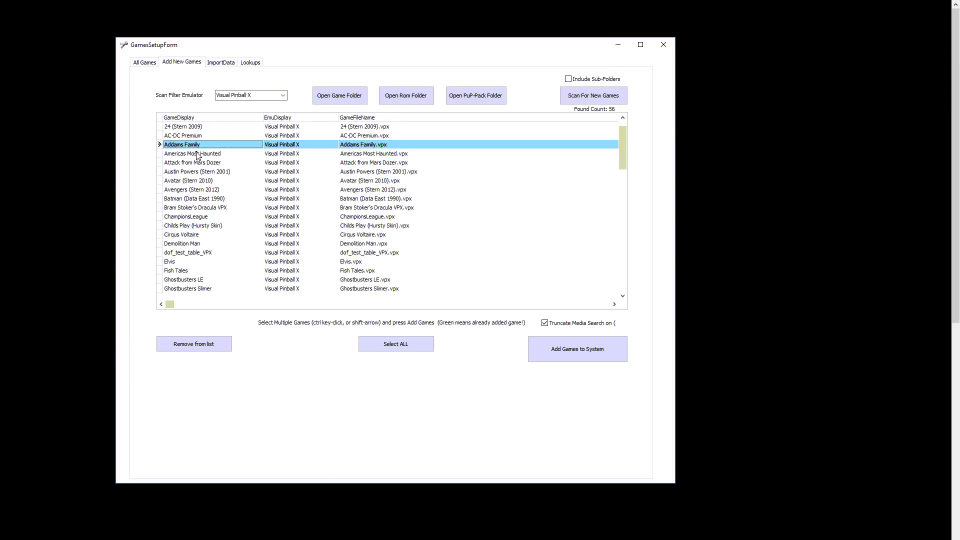
left_click(207, 163, "ctrl")
left_click(208, 198, "ctrl")
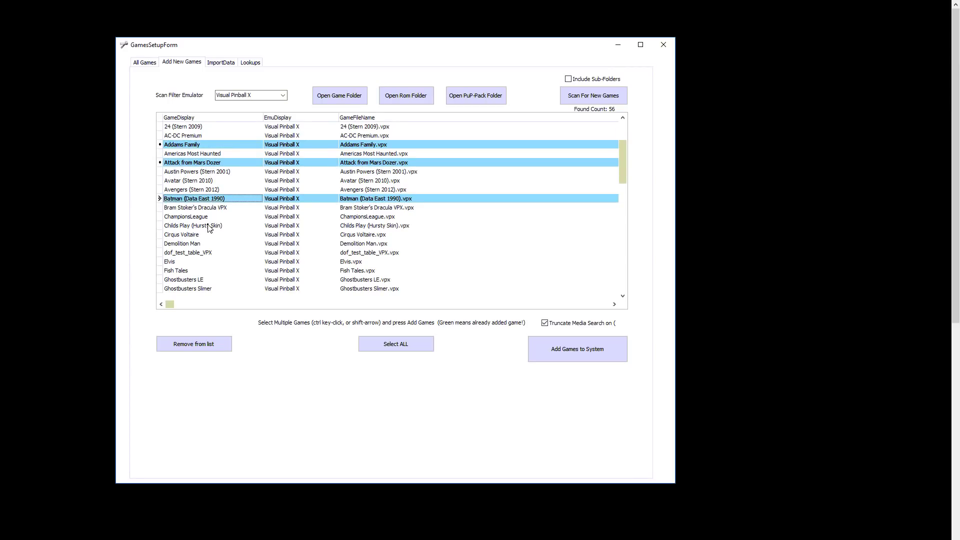
left_click(208, 227, "ctrl")
left_click(199, 254, "ctrl")
left_click(201, 227, "ctrl")
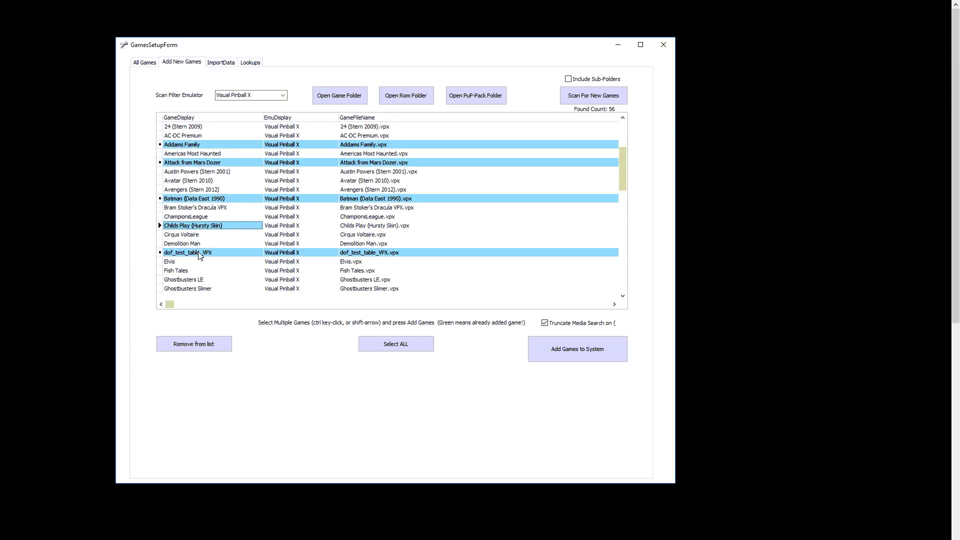
left_click(200, 253, "ctrl")
left_click(209, 226)
left_click(208, 199)
left_click(205, 154)
left_click(206, 129)
left_click(206, 172)
left_click(209, 207)
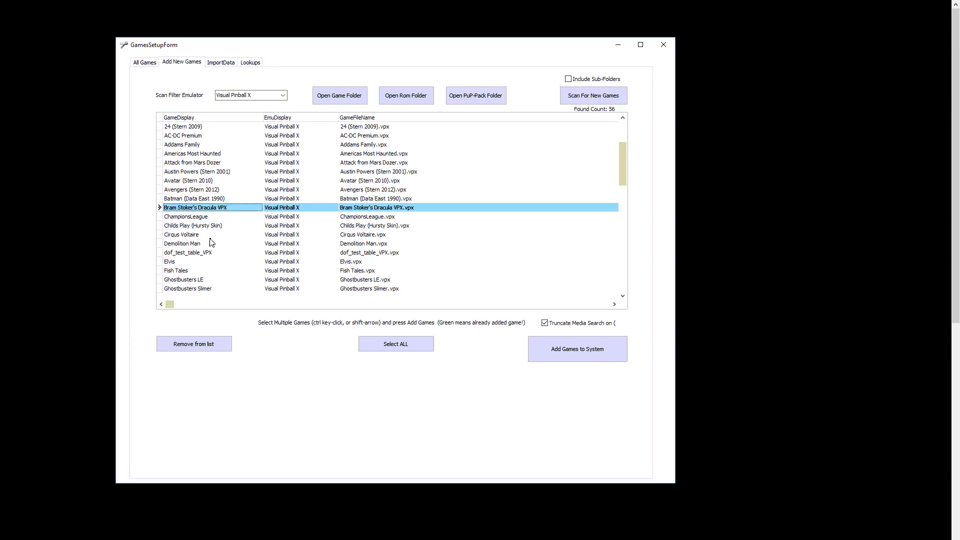
- Remove the dof_test_table_VPX entry from the list of scanned games
left_click(195, 252)
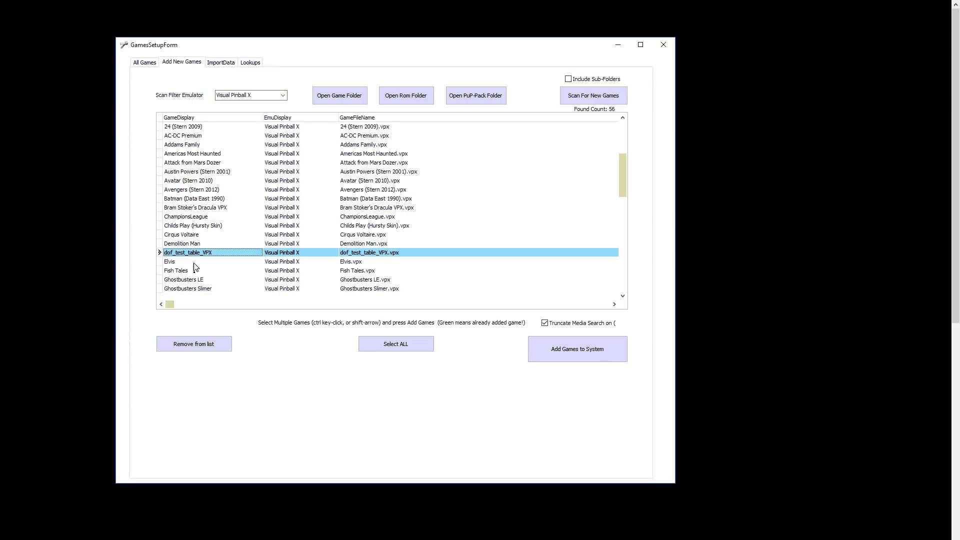
left_click(194, 344)
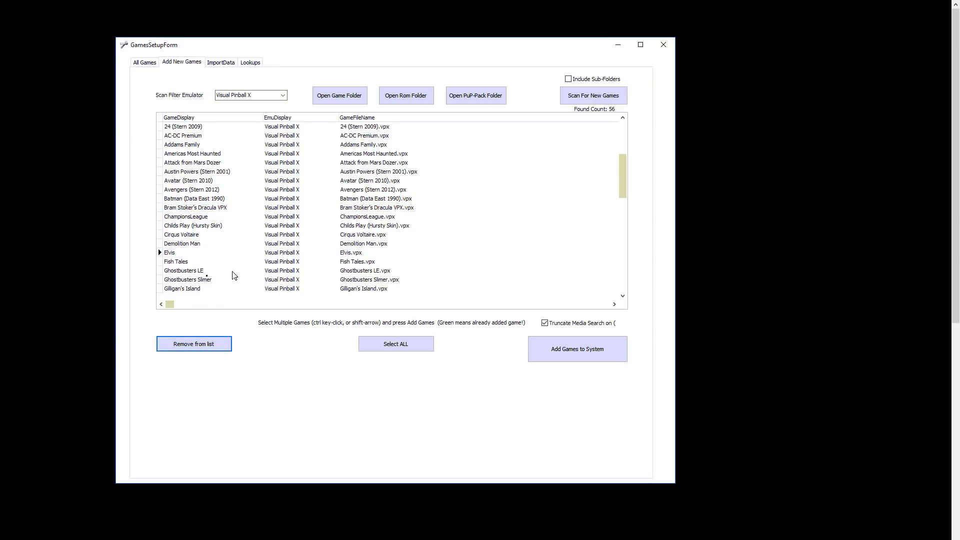
- Select all remaining scanned games and add them to the system
key("Up")
key("Up")
key("Up")
key("Up")
key("Up")
key("Up")
key("Up")
key("Up")
key("Up")
key("Up")
key("Up")
key("Up")
key("Up")
key("Up")
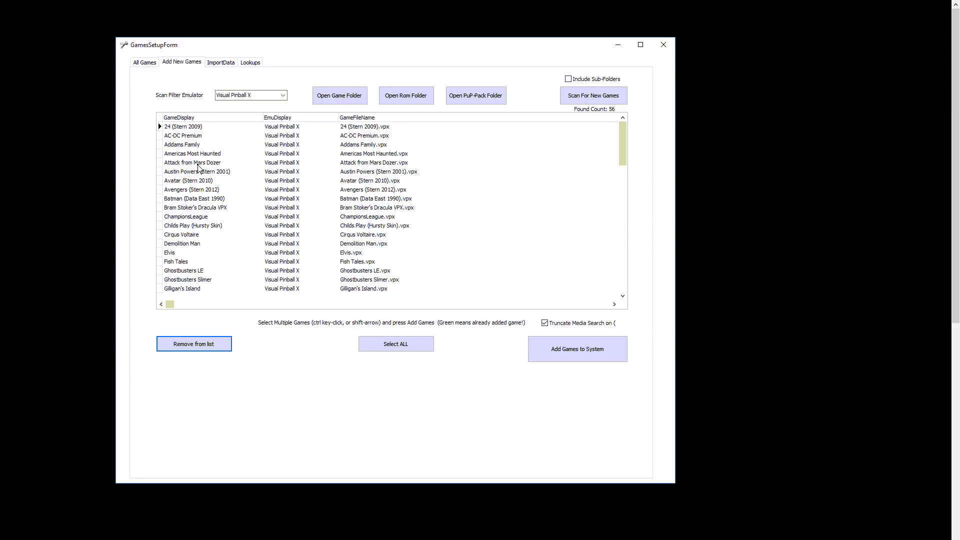
left_click(393, 345)
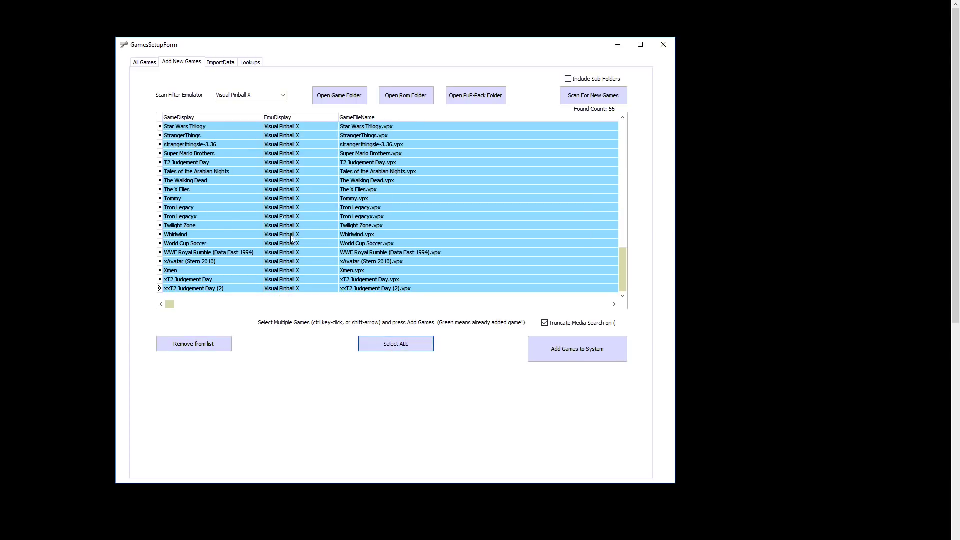
left_click(577, 354)
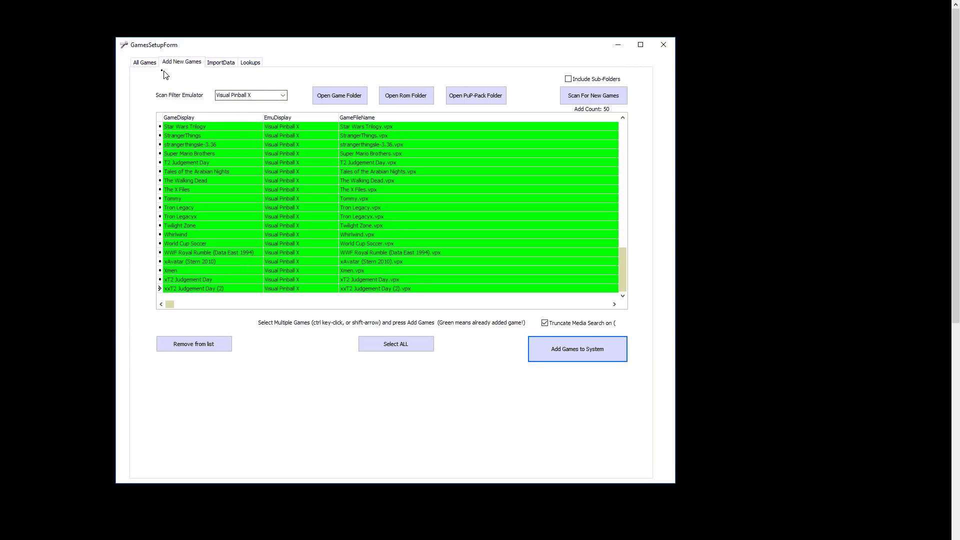
- Go to the full games list and select the record of Batman (Data East 1990)
left_click(145, 63)
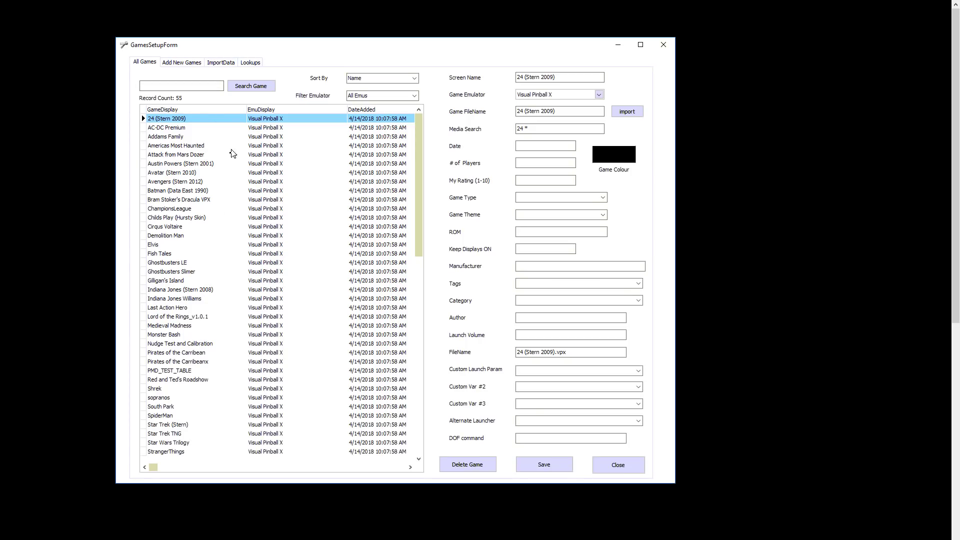
mouse_move(420, 185)
left_mouse_down()
mouse_move(419, 400)
mouse_move(419, 195)
left_mouse_up()
key("Down")
key("Down")
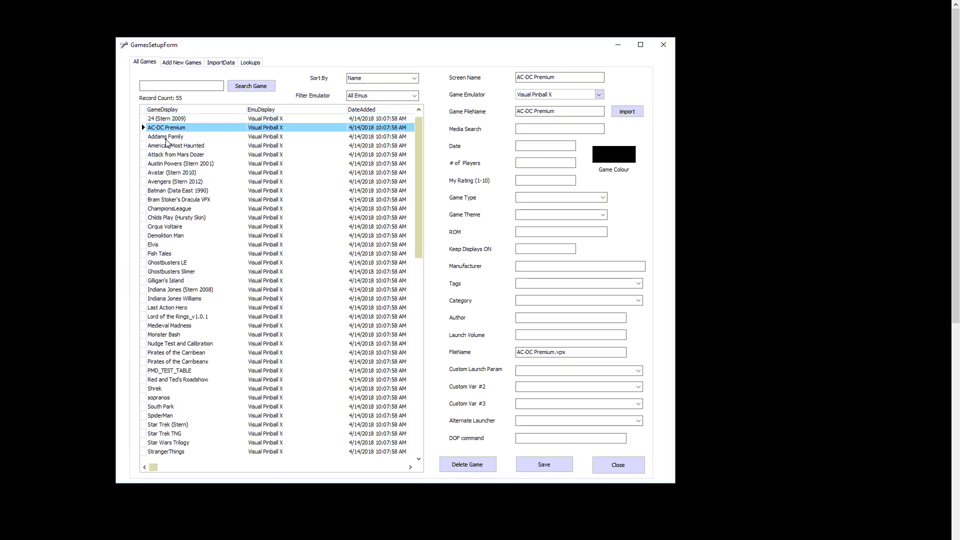
left_click(171, 128)
left_click(199, 183)
left_click(185, 217)
left_click(185, 192)
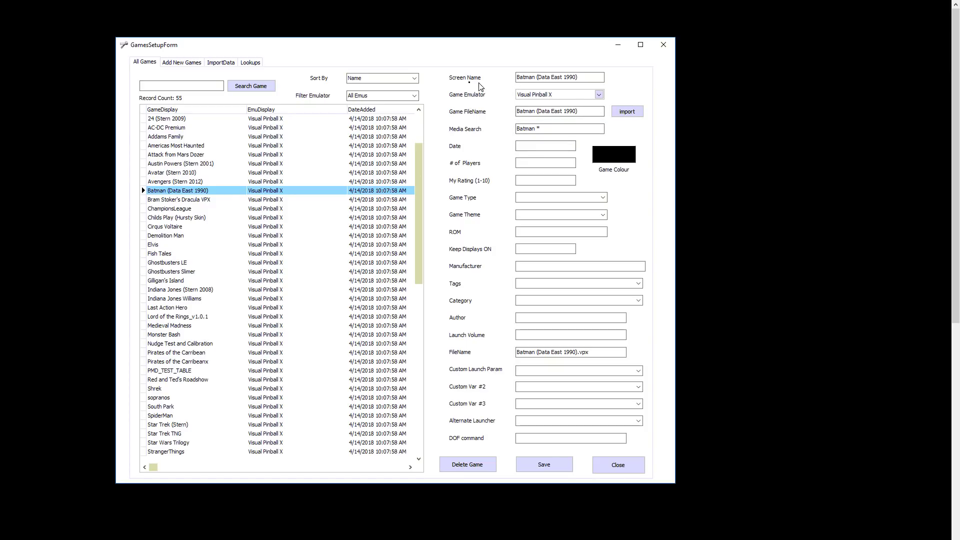
- Clear the Media Search value of the Batman (Data East 1990) record
left_click(519, 78)
key("End")
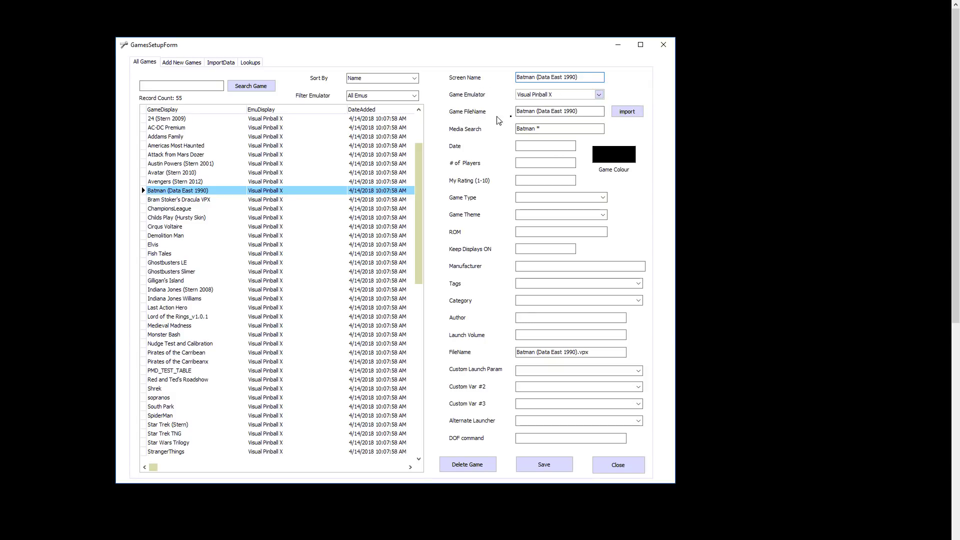
left_click(538, 110)
left_click(535, 111)
left_click(542, 129)
type("*")
left_click(536, 128)
key("Left")
type("DATA")
key("Delete")
key("Delete")
key("Delete")
key("Delete")
key("Delete")
key("Delete")
key("Delete")
left_click_drag(531, 129, 493, 132)
key("Delete")
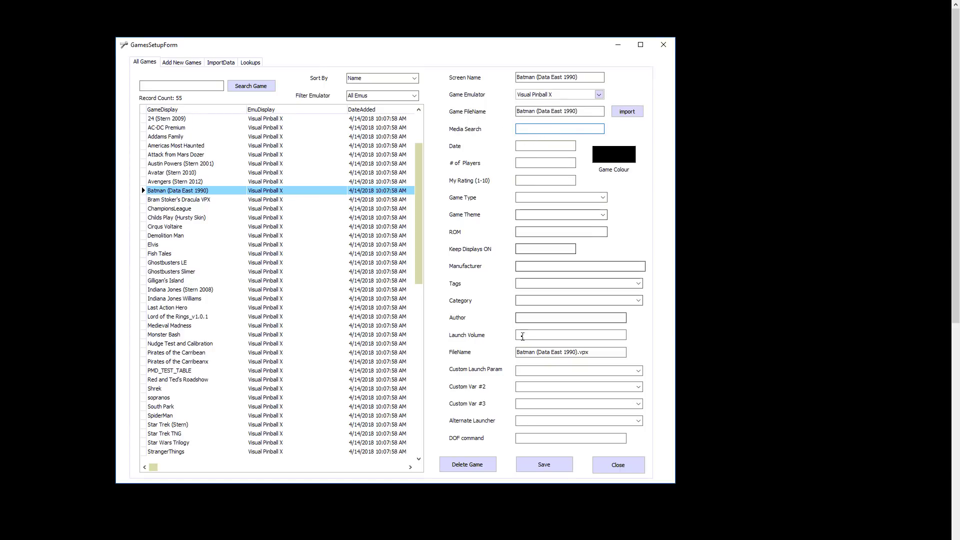
- Add PUP to the Game Types lookup list, save the lists, and check the Batman record's Game Type choices
left_click(603, 198)
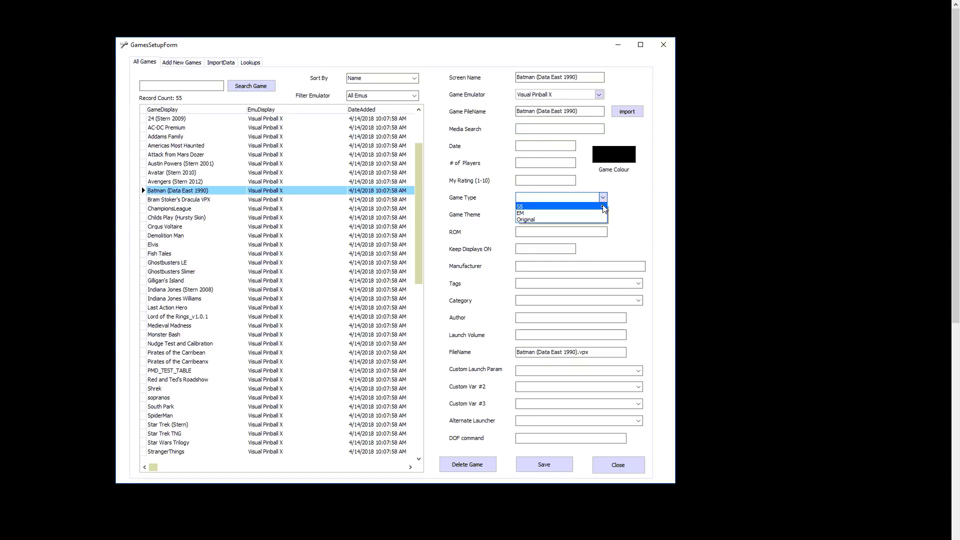
left_click(603, 198)
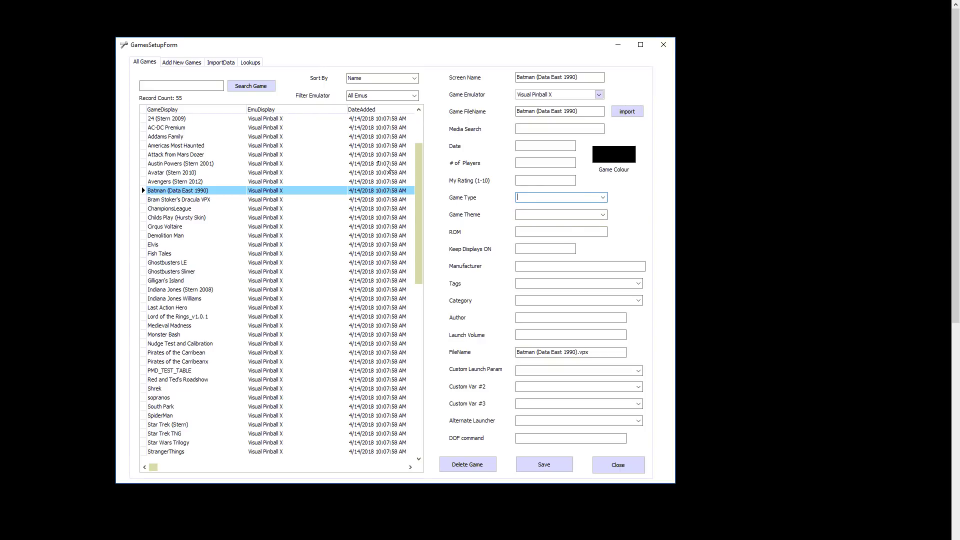
left_click(252, 64)
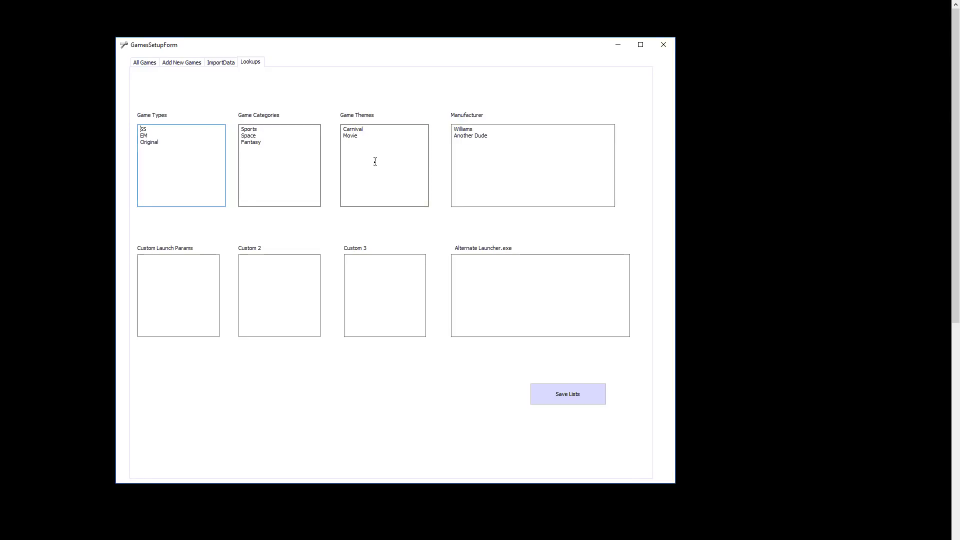
left_click(175, 148)
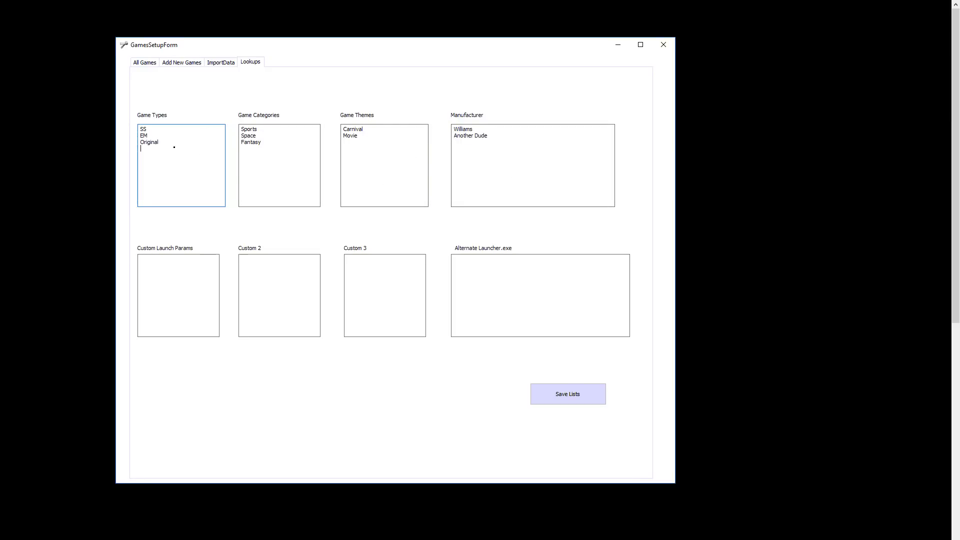
type("PUP")
left_click(287, 146)
left_click(573, 399)
left_click(145, 63)
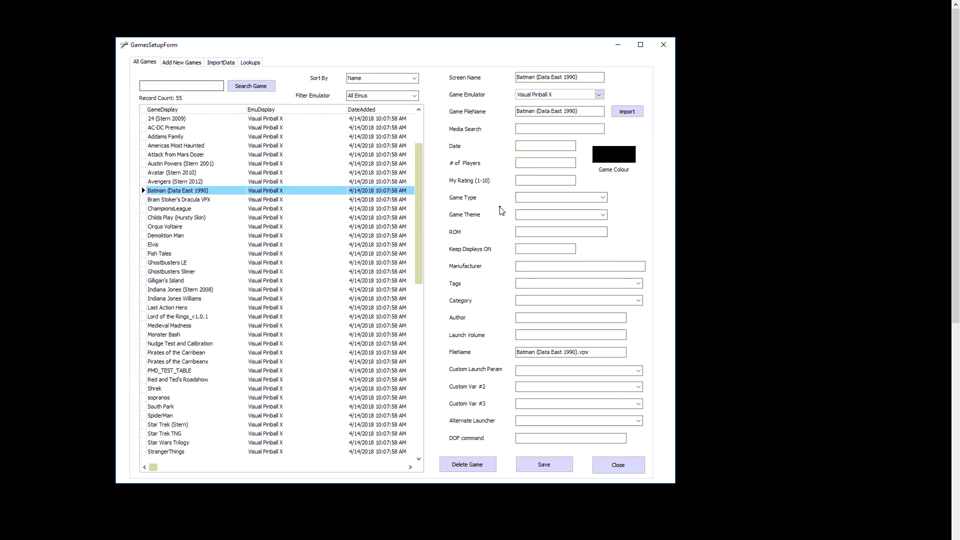
left_click(602, 197)
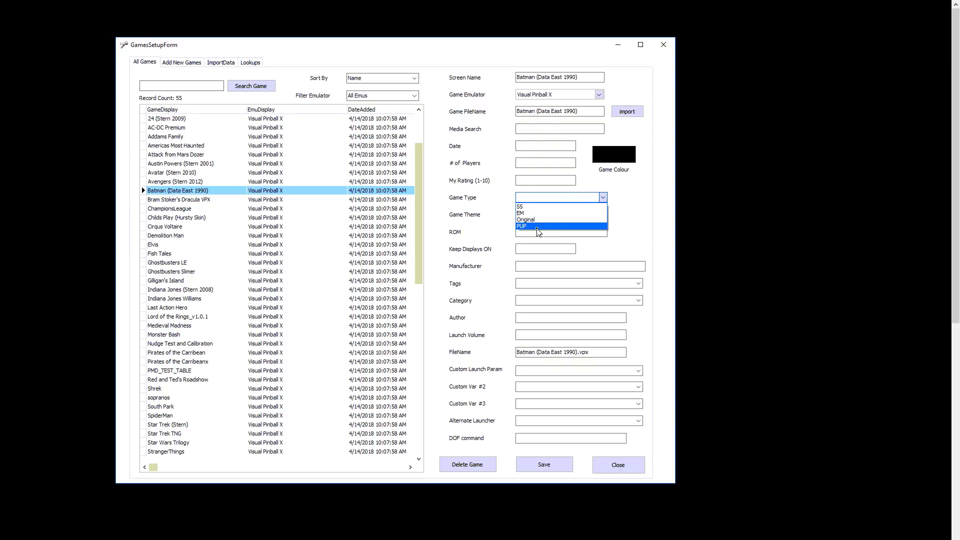
left_click(541, 200)
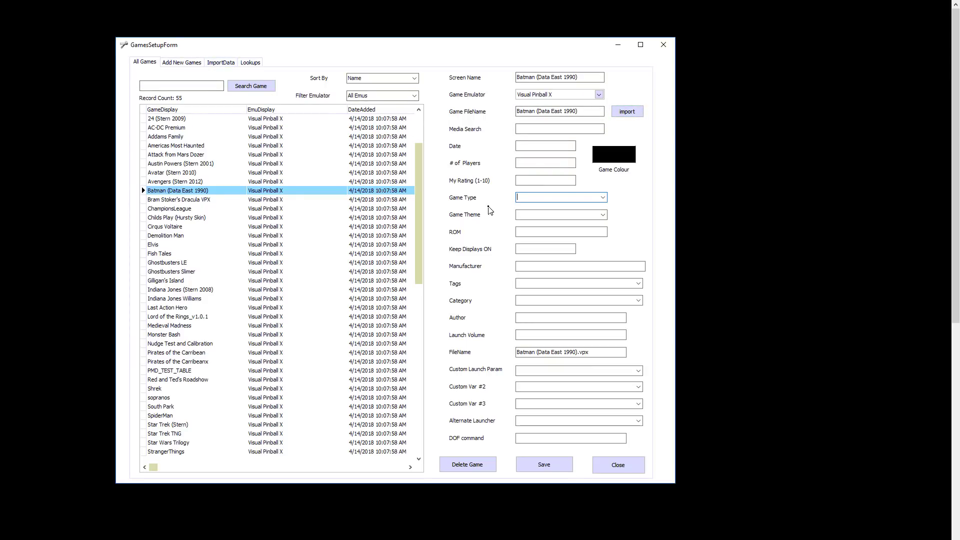
- Try to look up import data for Batman (Data East 1990), and return to the full games list
left_click(622, 112)
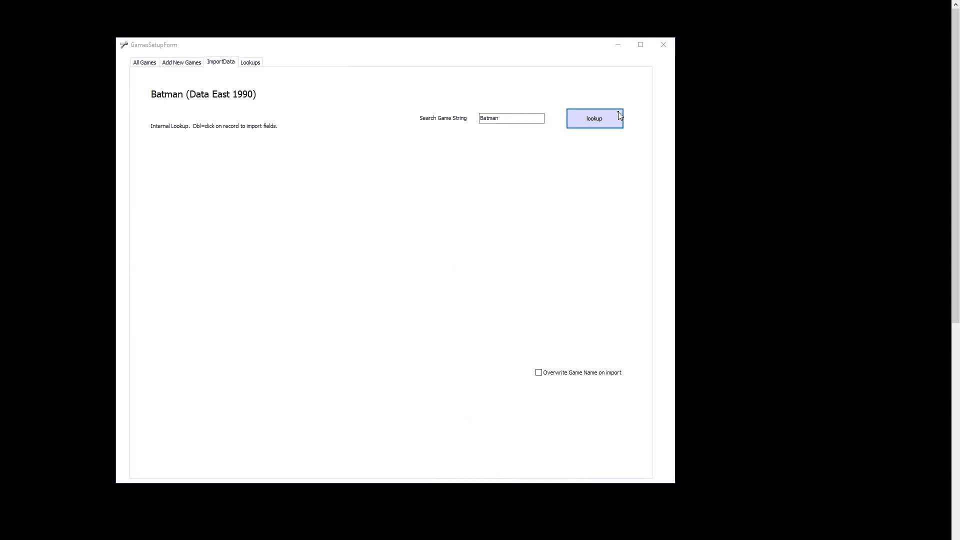
left_click_drag(914, 509, 751, 411)
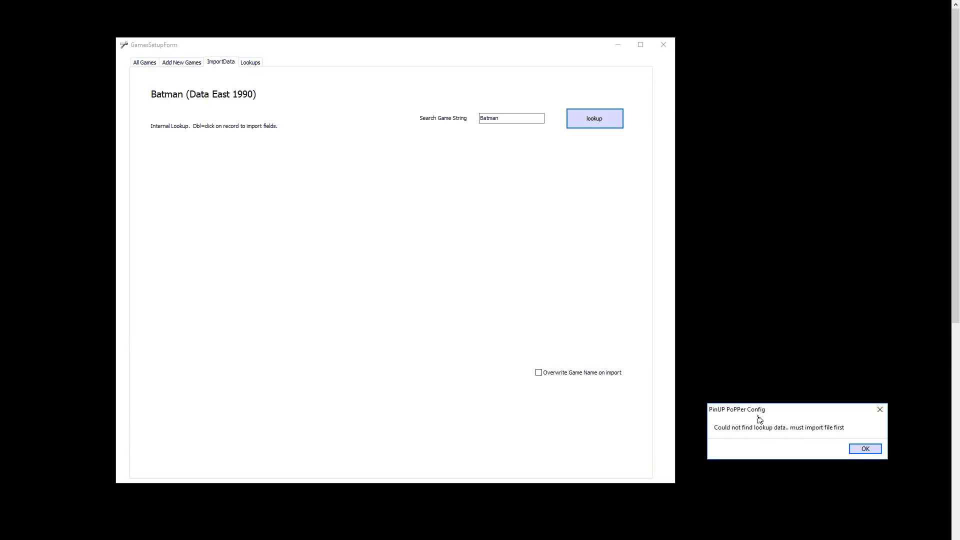
left_click(864, 448)
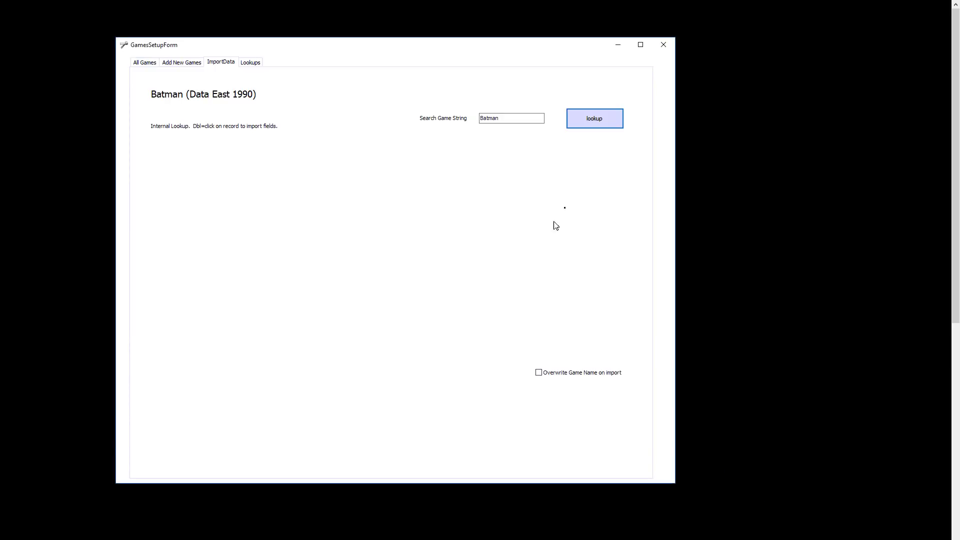
left_click(144, 63)
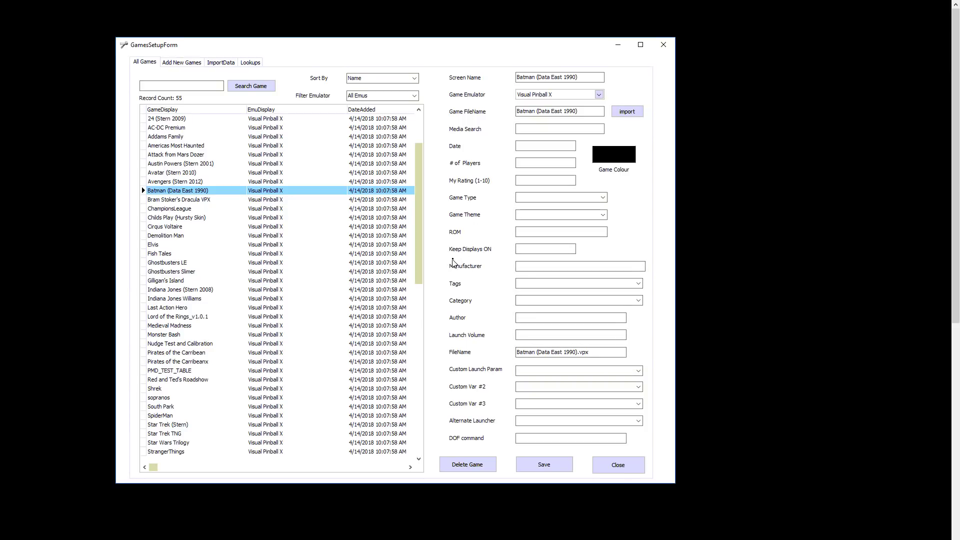
- Set Keep Displays ON to 0,2 for Batman (Data East 1990)
mouse_move(539, 251)
left_click(540, 245)
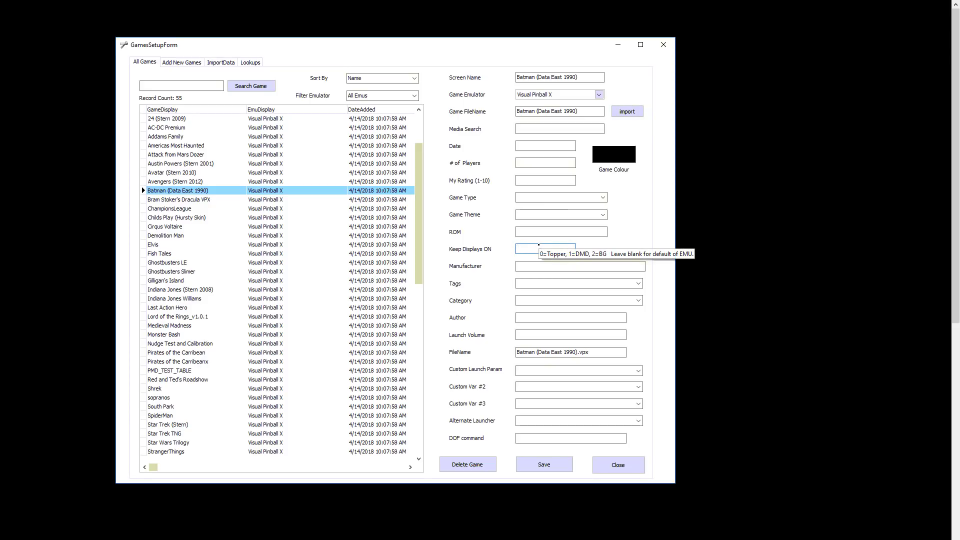
type("0,2")
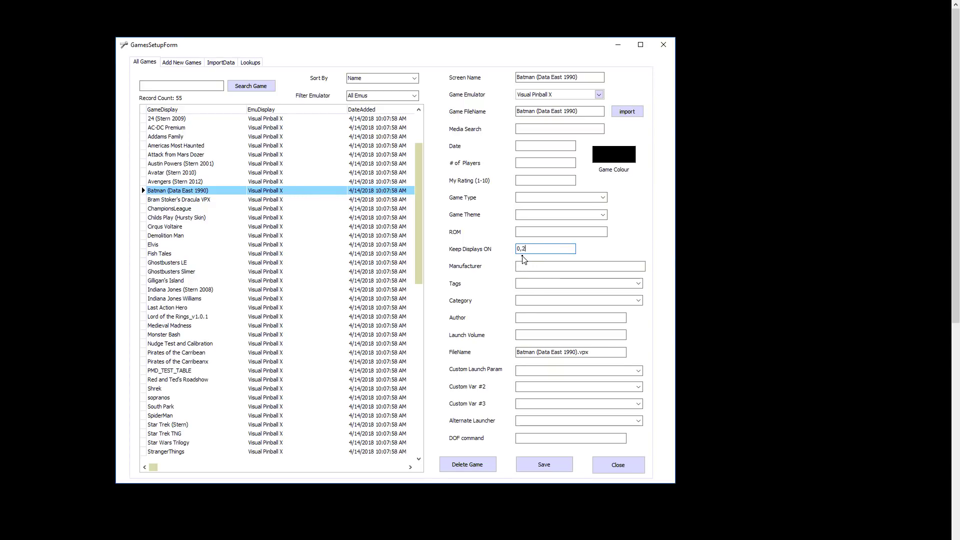
- Clear the Keep Displays ON value of the Batman (Data East 1990) record
key("BackSpace")
key("BackSpace")
key("BackSpace")
left_click(522, 232)
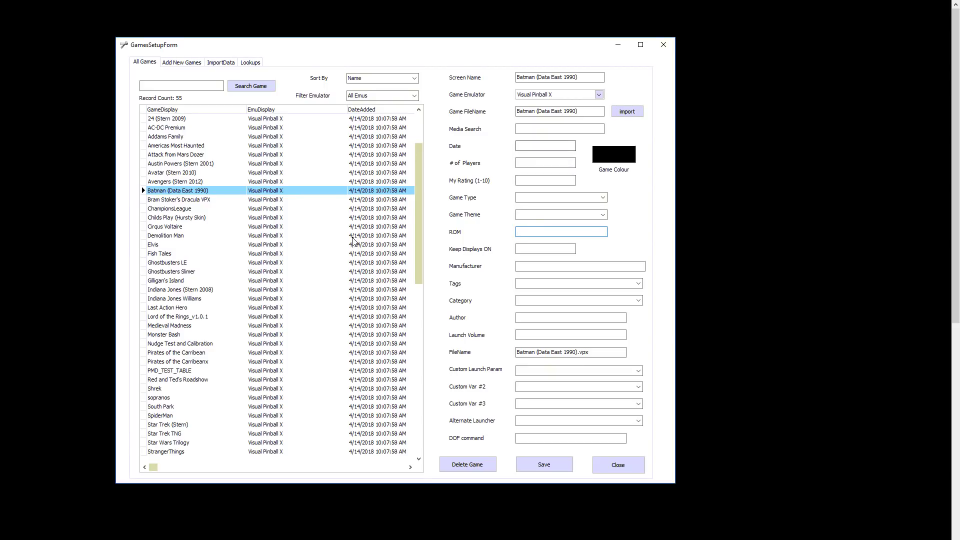
- Browse several game records and examine the Alternate Launcher field of Indiana Jones (Stern 2008)
left_click(181, 219)
left_click(183, 253)
left_click(188, 290)
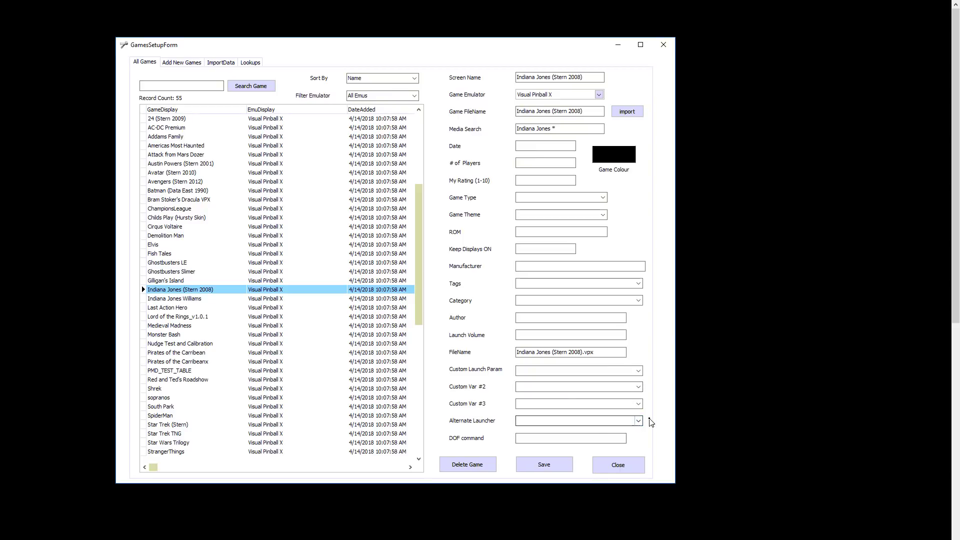
left_click(523, 420)
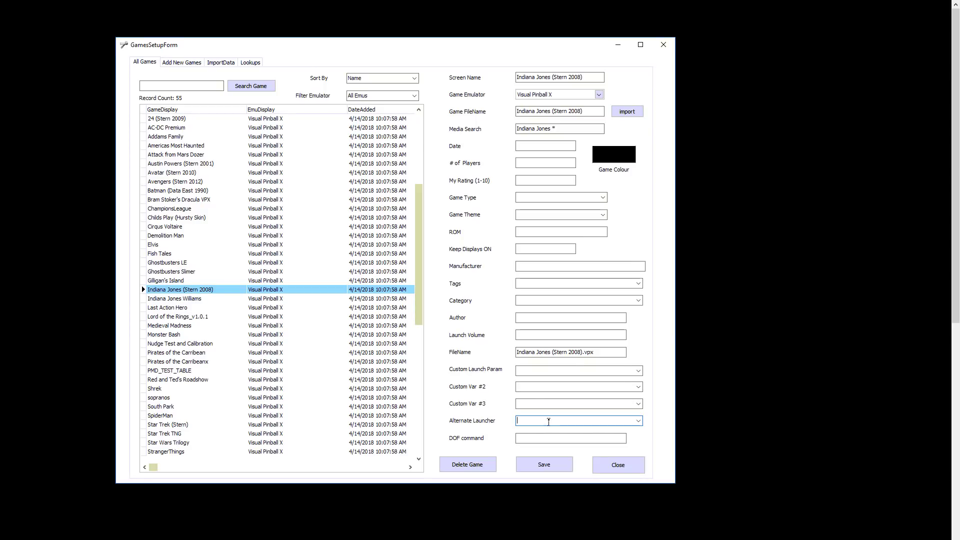
left_click(200, 362)
left_click(200, 388)
left_click(199, 298)
left_click(210, 208)
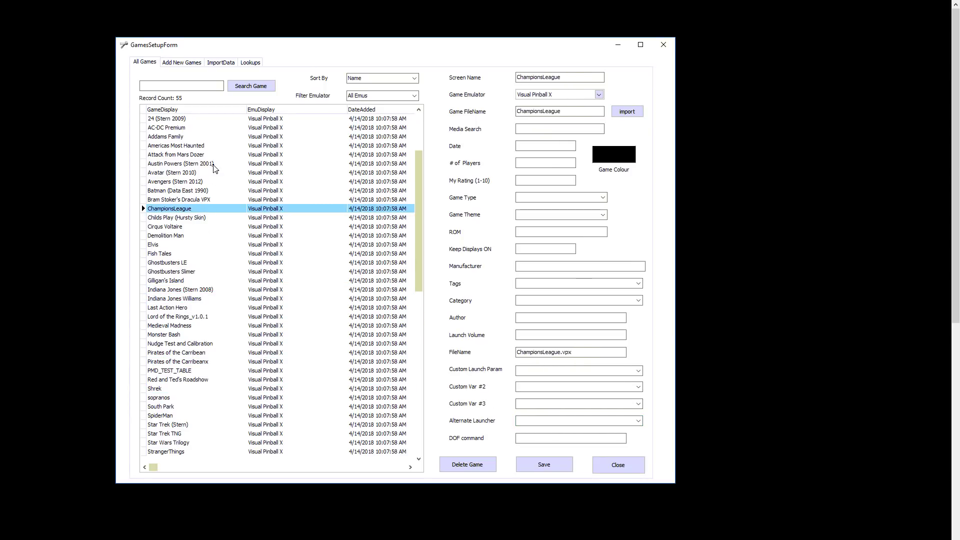
left_click(213, 165)
left_click(220, 235)
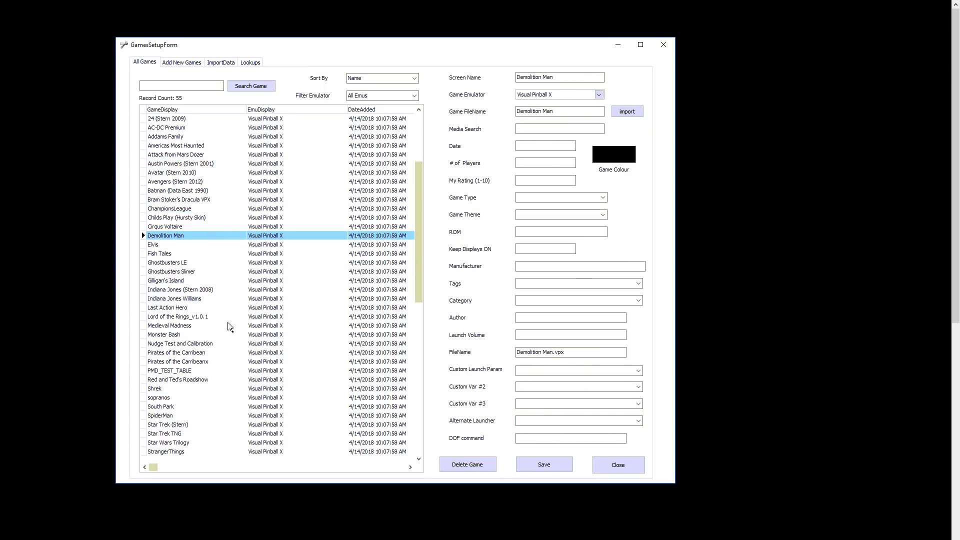
- Sort the games list by Date Added, and close the games form after checking the emulator filter choices
left_click(414, 78)
left_click(380, 92)
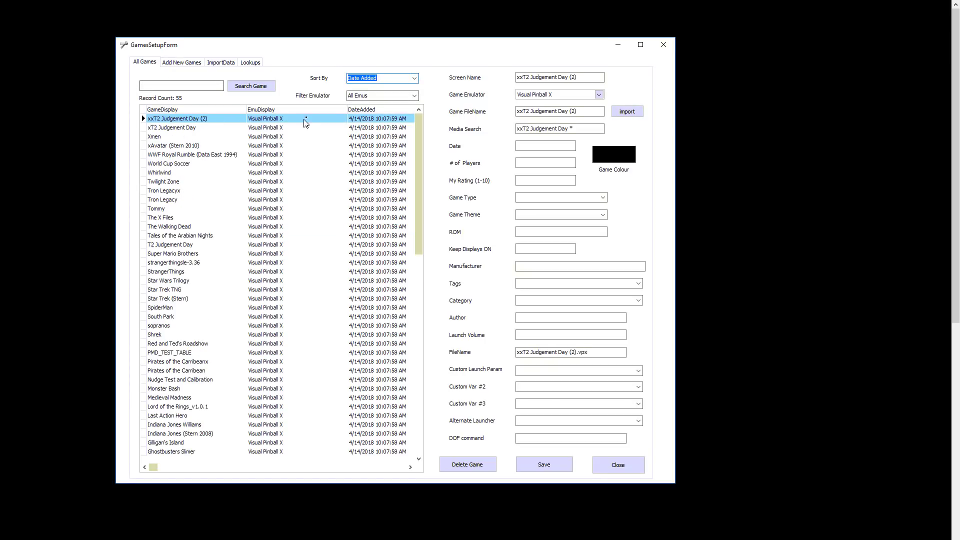
left_click(414, 95)
left_click(414, 96)
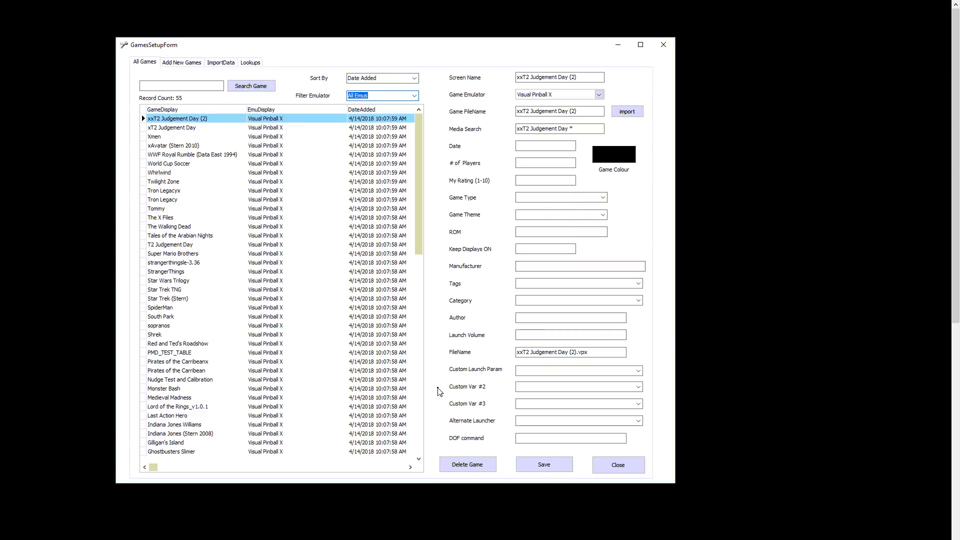
left_click(595, 466)
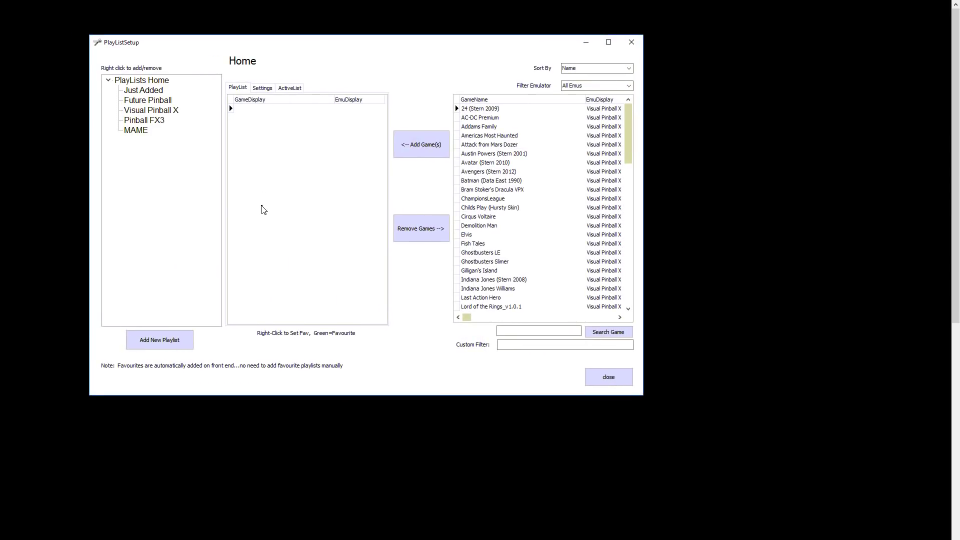
- Examine the settings of the Just Added and Home playlists and the game lists of the existing playlists
left_click(147, 91)
left_click(261, 89)
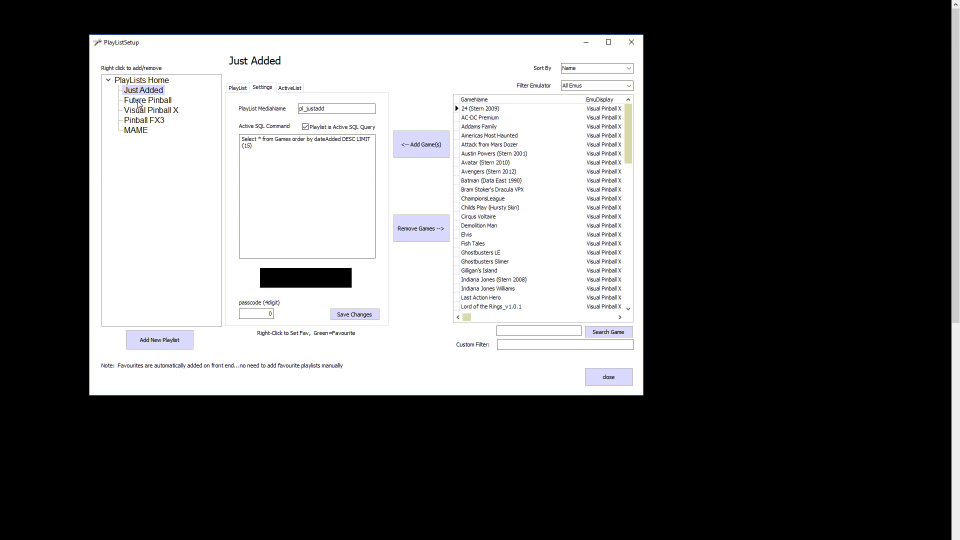
left_click(137, 101)
left_click(142, 80)
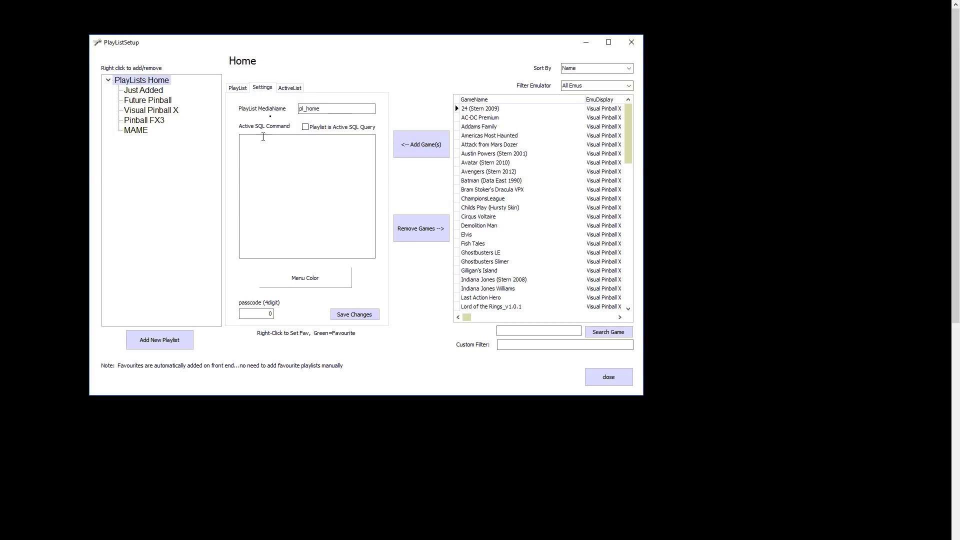
left_click(236, 90)
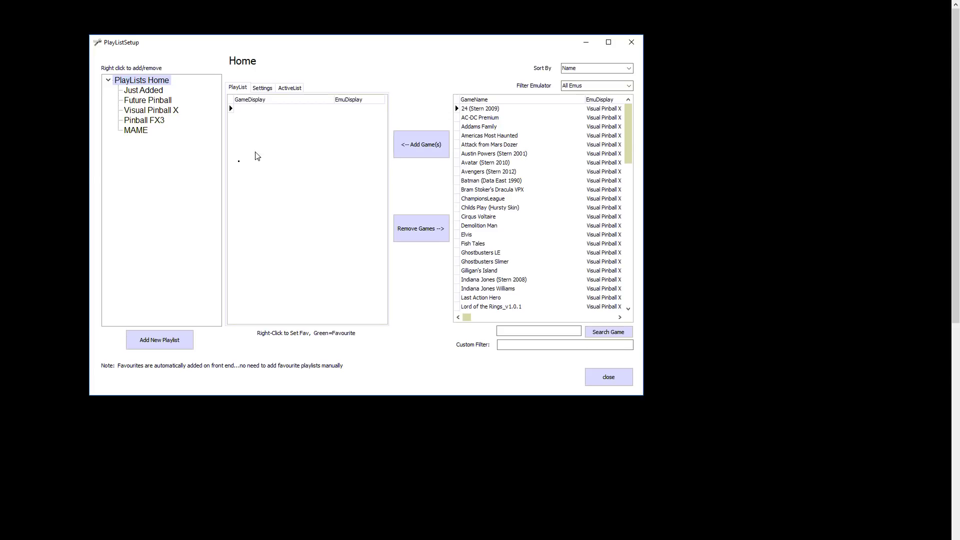
left_click(136, 92)
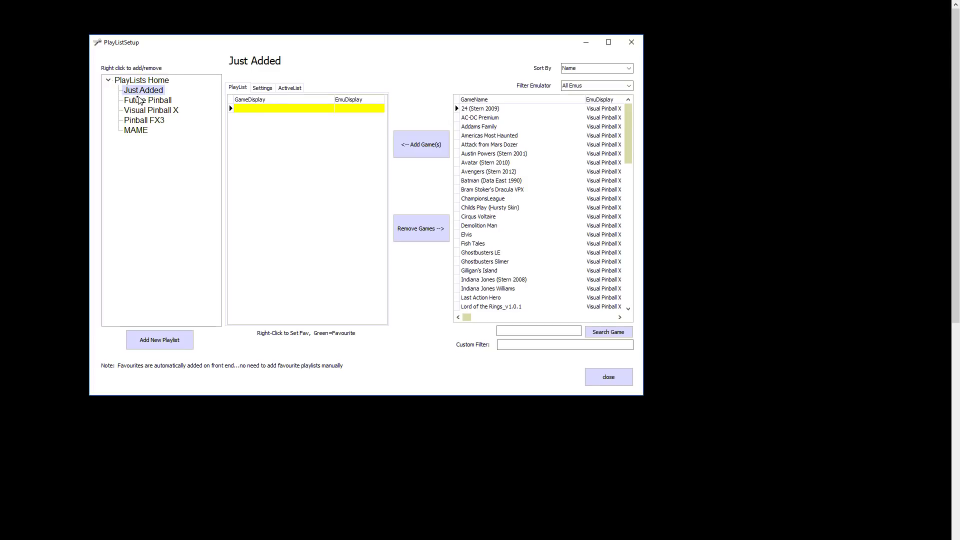
left_click(135, 101)
left_click(134, 111)
left_click(134, 121)
left_click(134, 132)
- Remove the Future Pinball playlist and confirm its removal
left_click(141, 102)
right_click(141, 106)
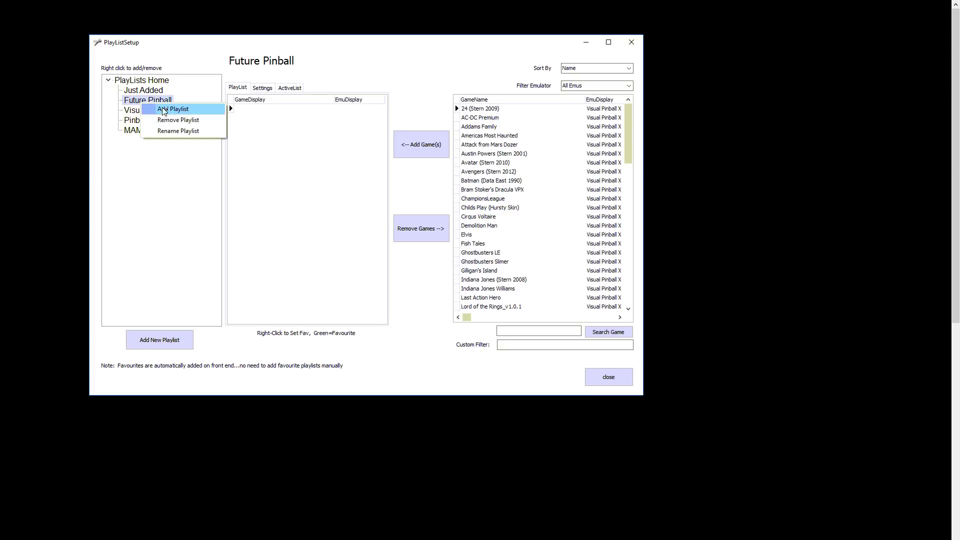
left_click(181, 123)
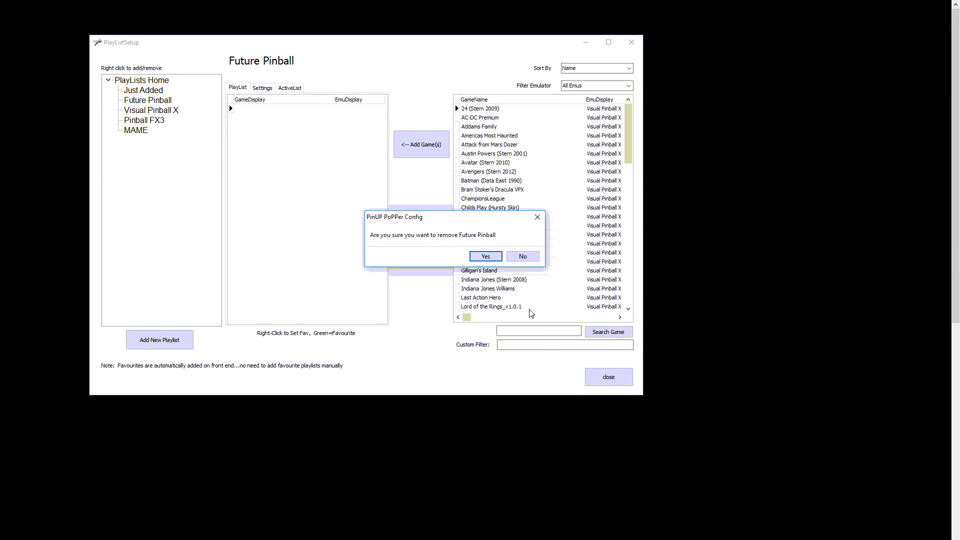
left_click(486, 256)
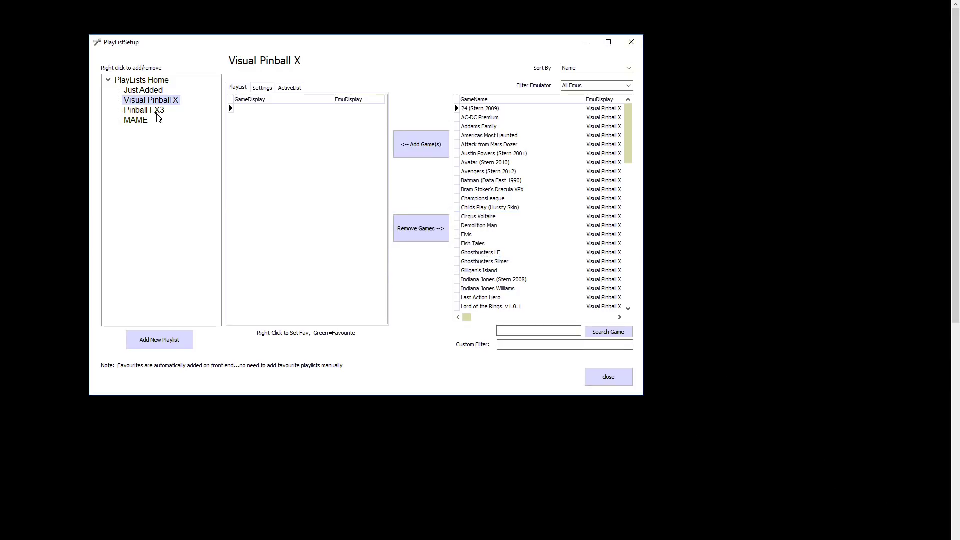
- Add a playlist named New One directly under PlayLists Home
left_click(137, 82)
left_click(139, 102)
left_click(137, 82)
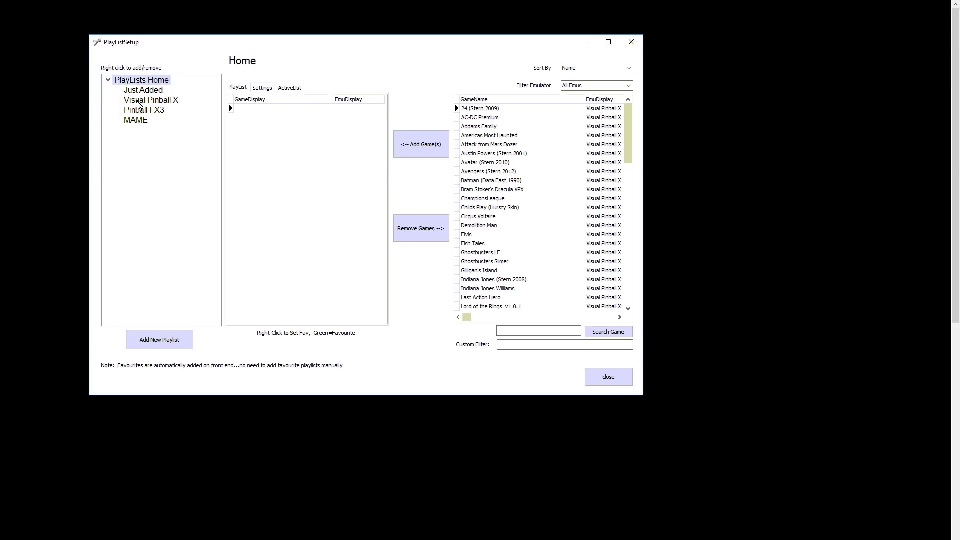
left_click(137, 102)
left_click(137, 82)
right_click(132, 88)
left_click(150, 92)
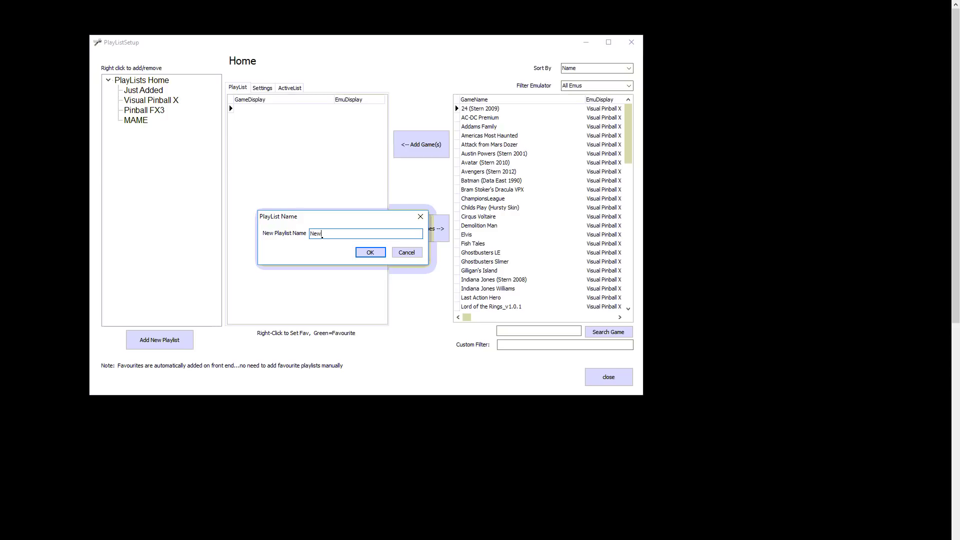
left_click(368, 252)
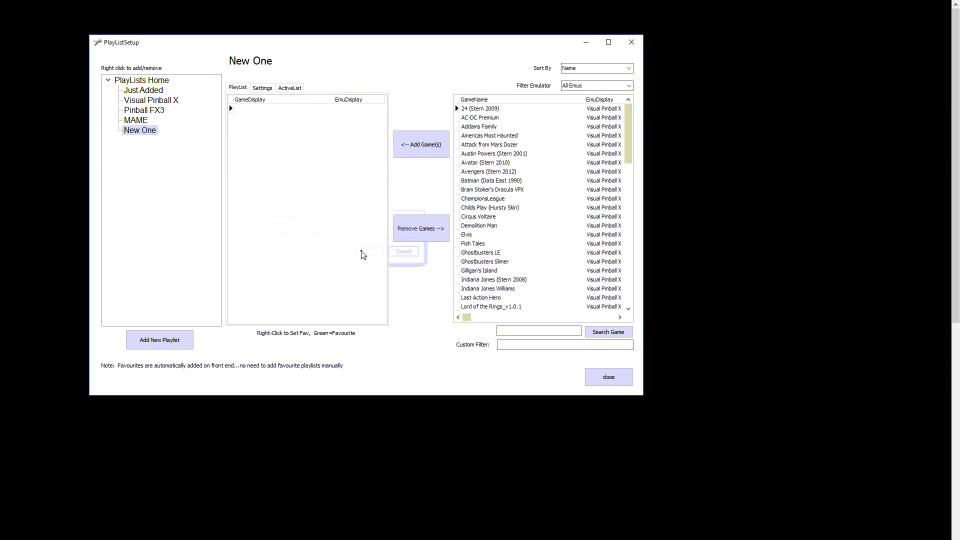
- Add a sub-playlist named under new beneath the New One playlist
right_click(136, 130)
left_click(168, 135)
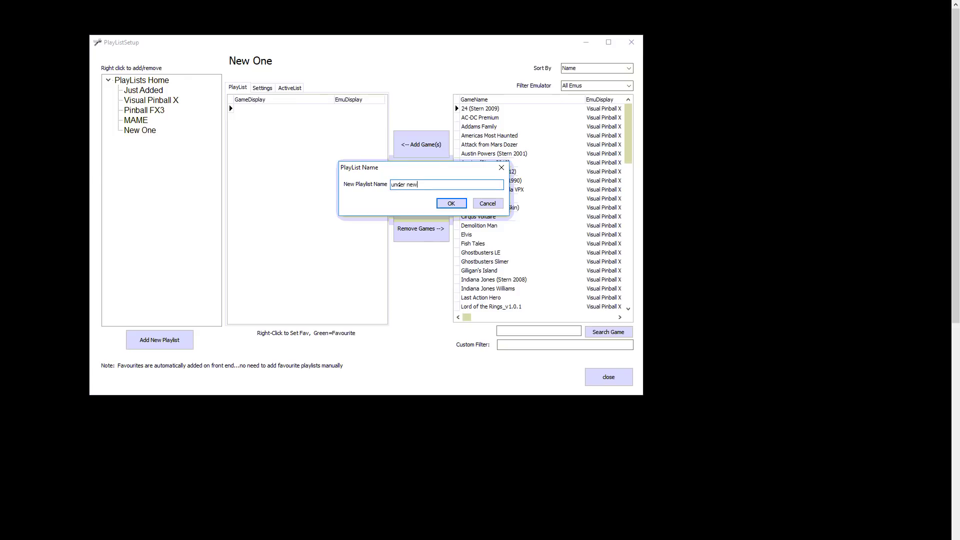
left_click(447, 203)
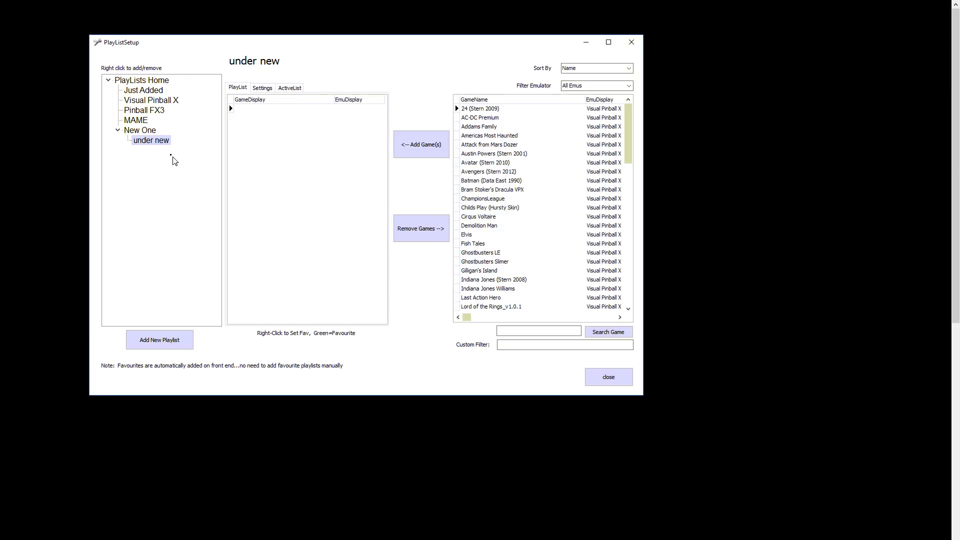
- Examine the playlist hierarchy and the add, remove and rename options for New One and under new
right_click(146, 133)
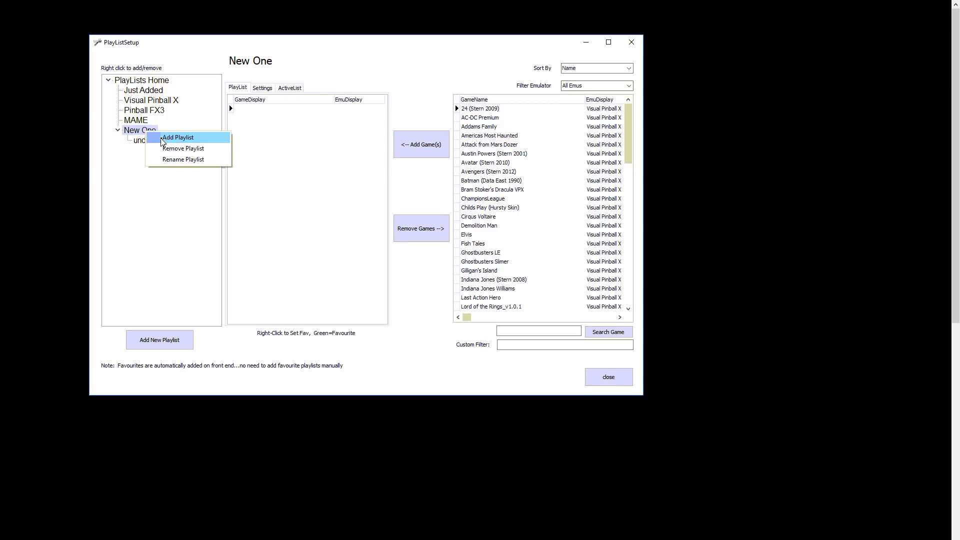
left_click(162, 190)
left_click(141, 143)
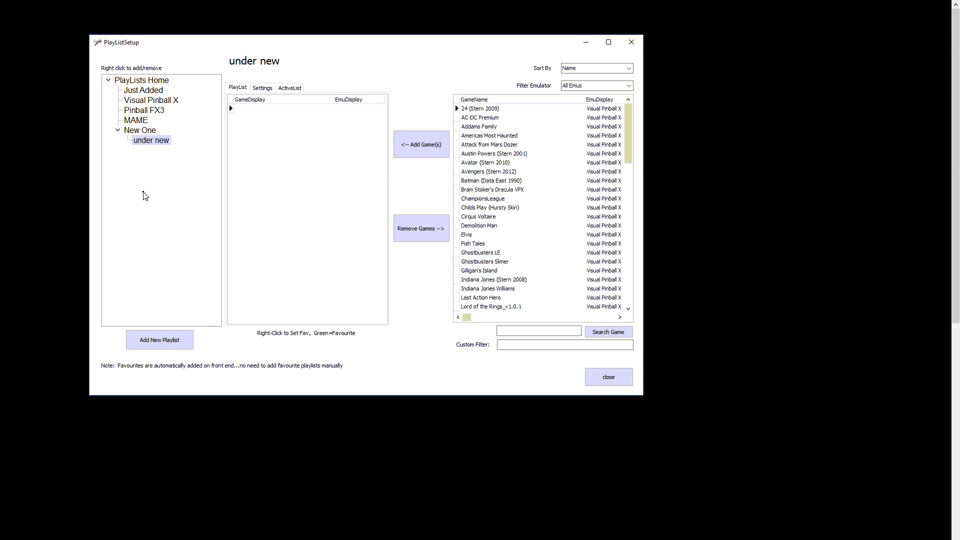
left_click(140, 131)
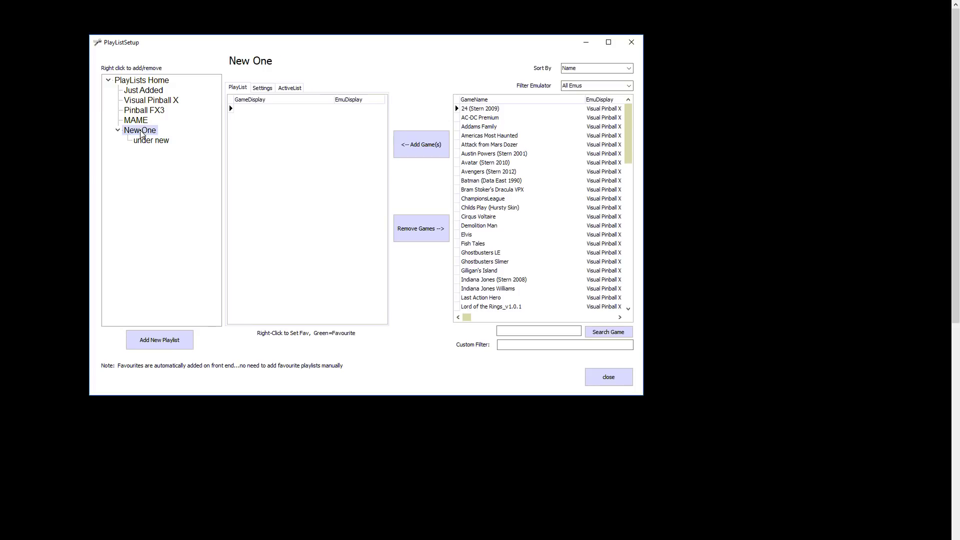
left_click(146, 141)
left_click(146, 131)
left_click(145, 101)
left_click(145, 91)
left_click(146, 110)
left_click(143, 130)
left_click(143, 140)
right_click(144, 141)
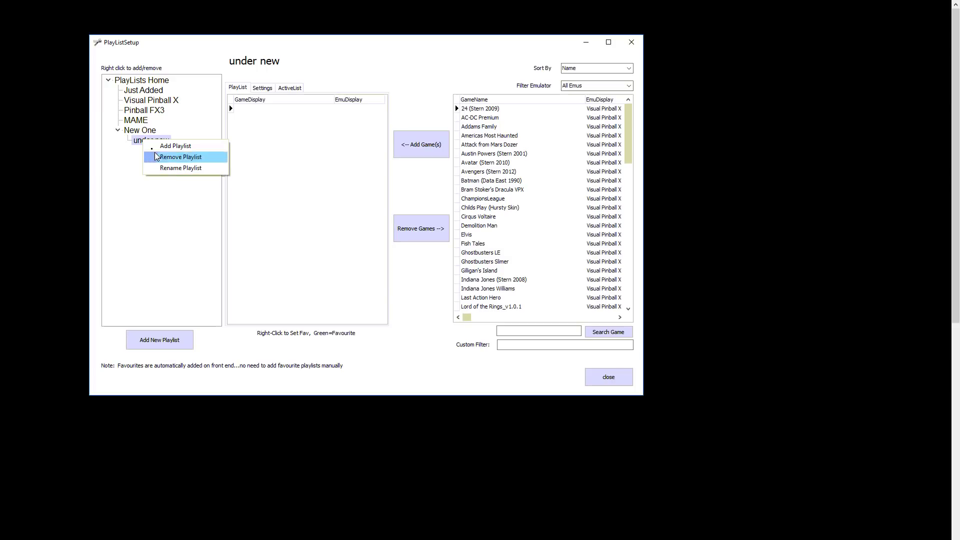
left_click(140, 130)
left_click(146, 140)
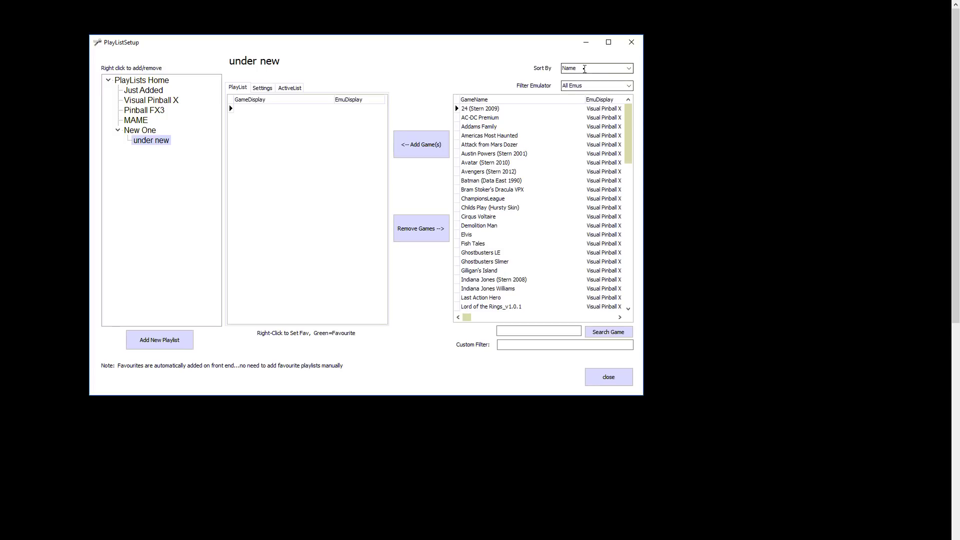
- Check the emulator filter choices and try selecting a range of available games from Addams Family onward
left_click(629, 86)
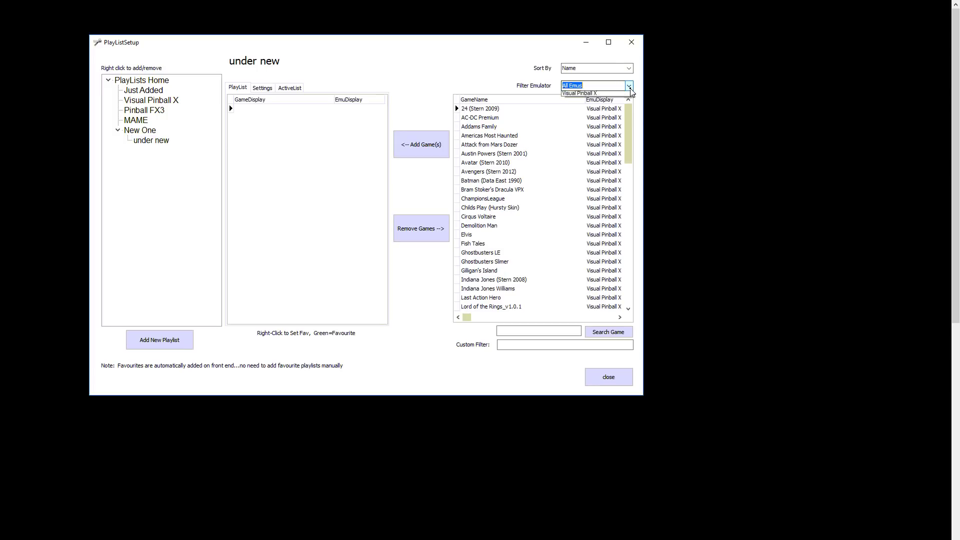
left_click(572, 141)
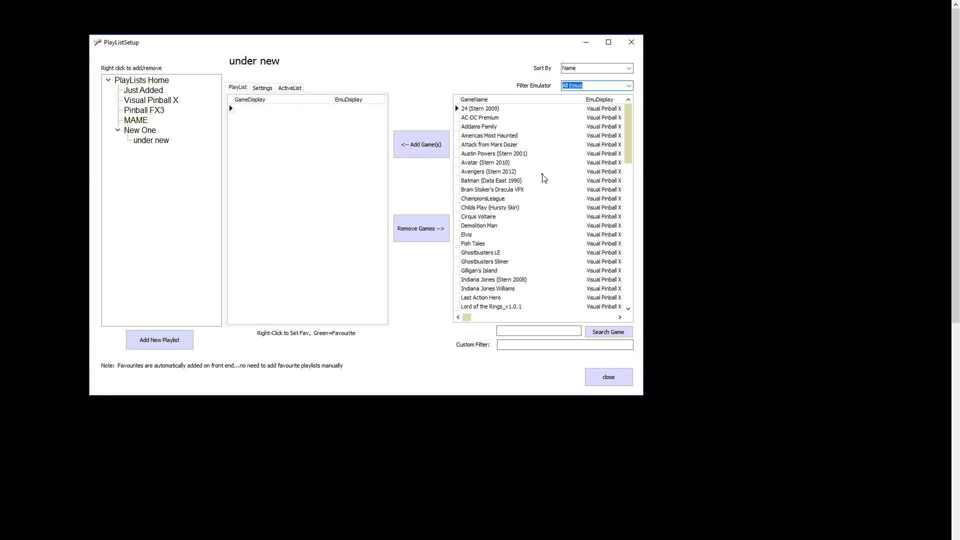
left_click_drag(505, 162, 514, 190)
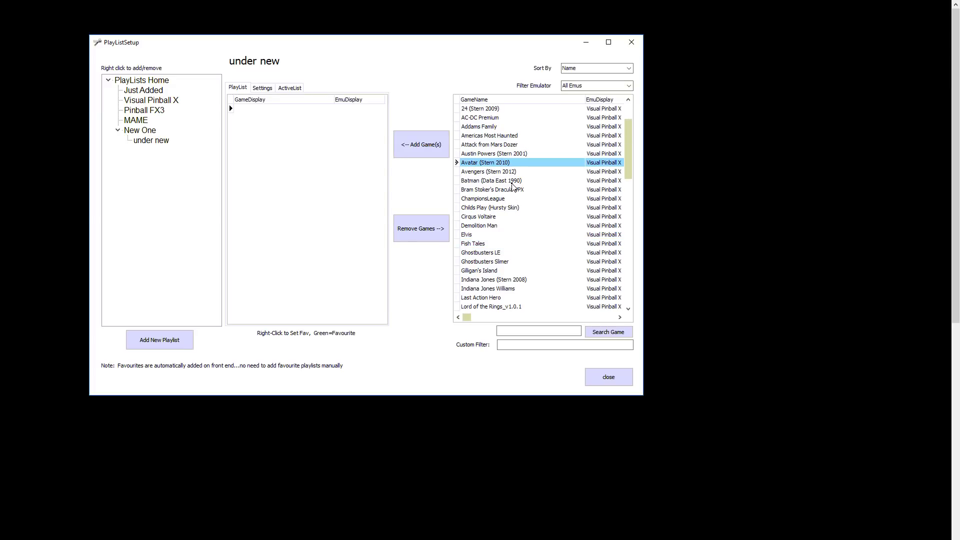
left_click_drag(513, 185, 510, 225)
left_click(496, 128)
key("shift+Down")
key("shift+Down")
key("shift+Down")
key("shift+Down")
key("shift+Down")
key("shift+Down")
key("shift+Down")
key("shift+Down")
key("shift+Down")
key("shift+Down")
key("shift+Down")
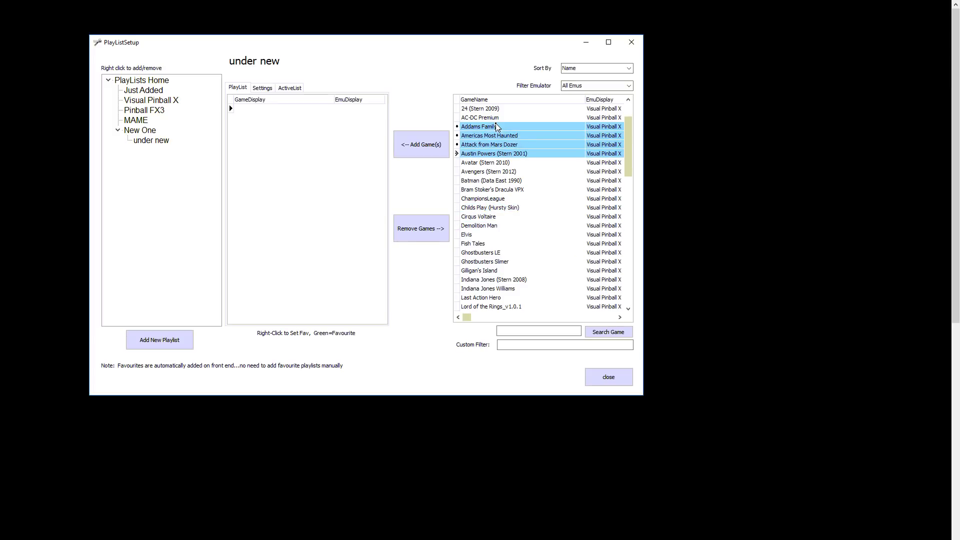
key("shift+Up")
key("shift+Up")
key("shift+Down")
key("shift+Down")
key("Up")
key("Up")
left_click(497, 131)
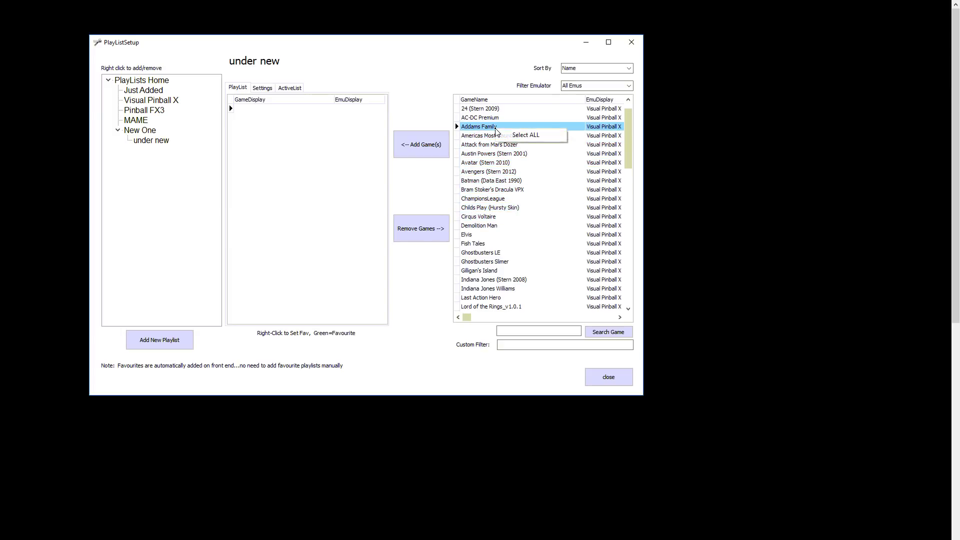
key("b")
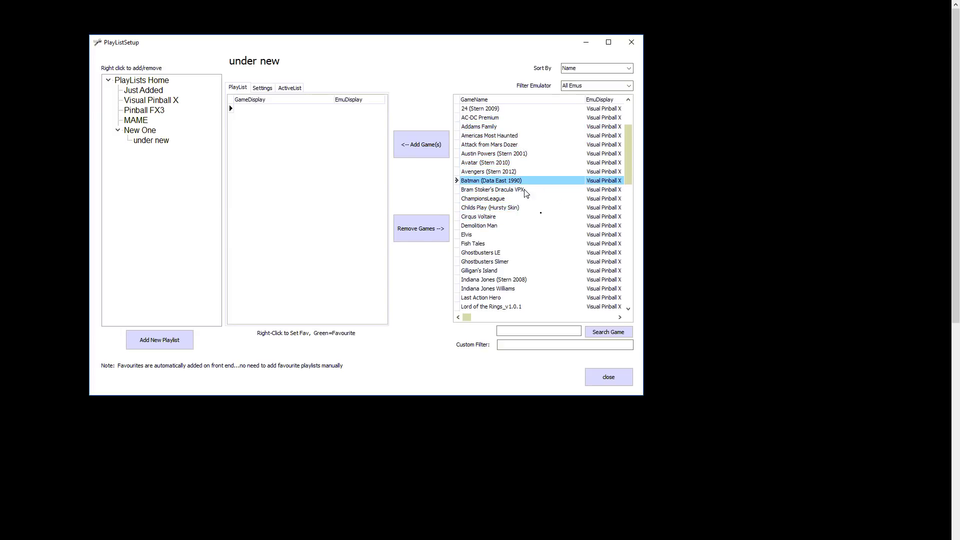
- Search the available games for star and add all matching games to the under new playlist
left_click(522, 331)
key("Tab")
key("Return")
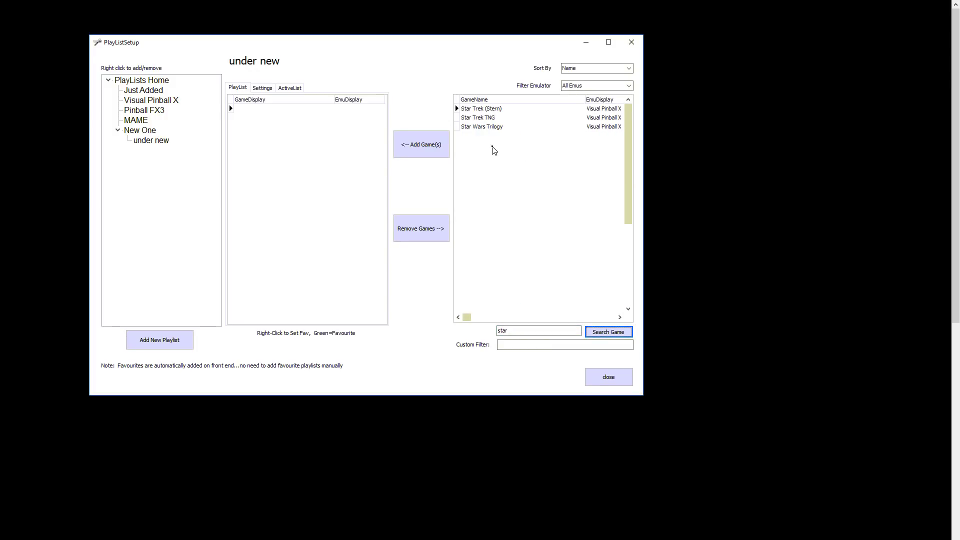
right_click(517, 196)
left_click(523, 200)
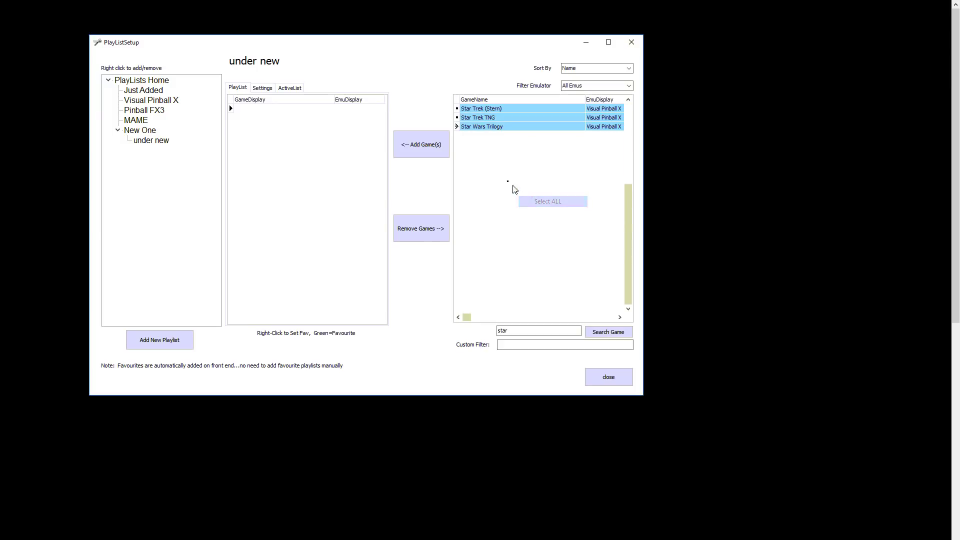
left_click(430, 150)
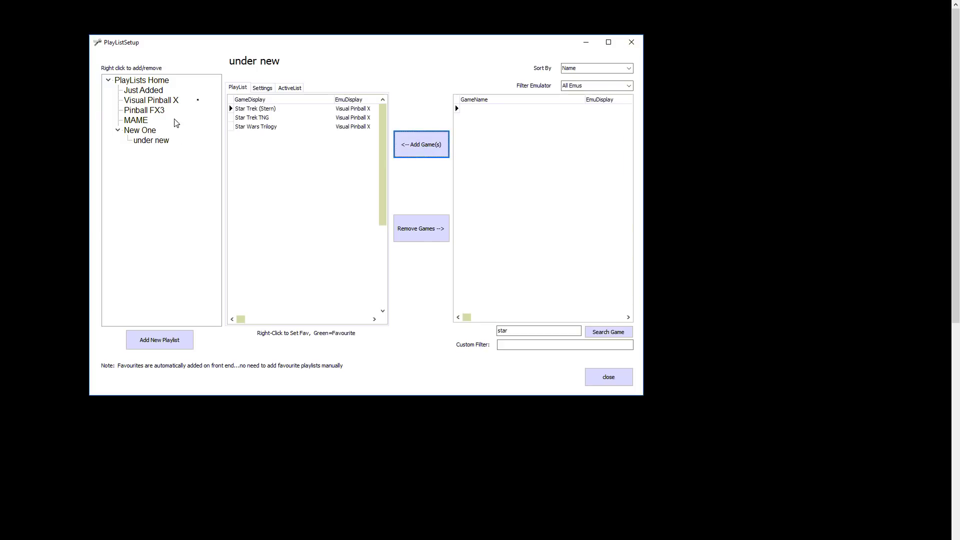
- Compare the game lists of New One and under new, and select Star Wars Trilogy in under new
left_click(152, 141)
left_click(149, 132)
left_click(152, 142)
left_click(149, 132)
left_click(153, 142)
left_click(258, 126)
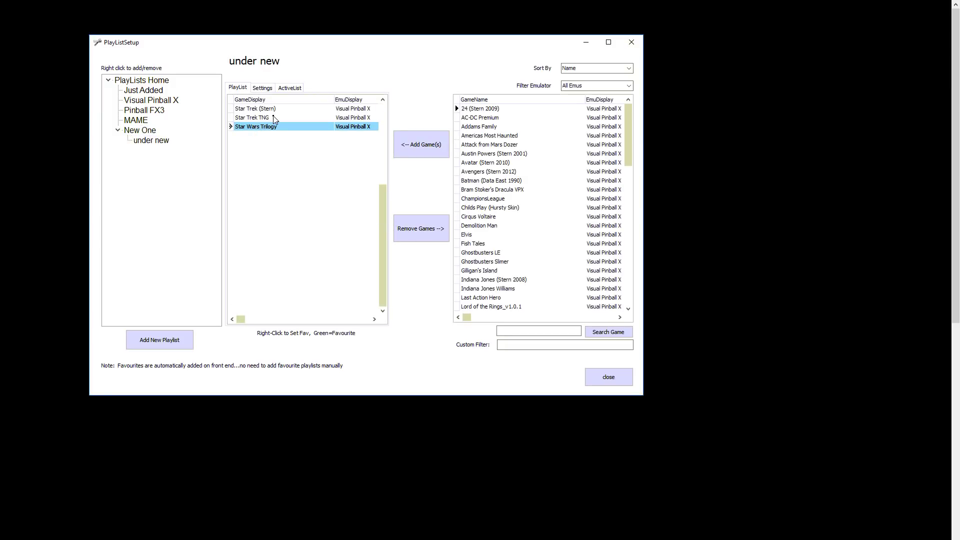
- Remove Star Wars Trilogy from the under new playlist
left_click(421, 228)
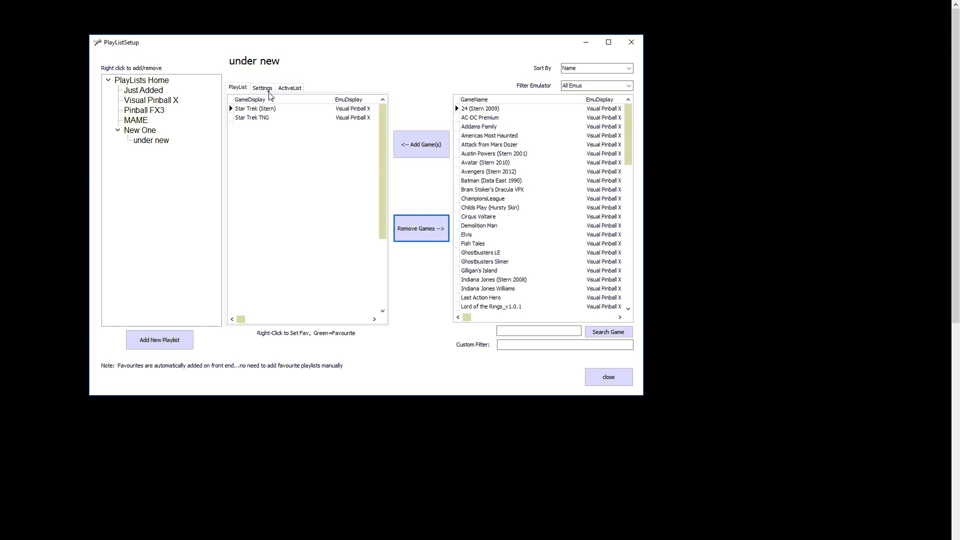
left_click(159, 142)
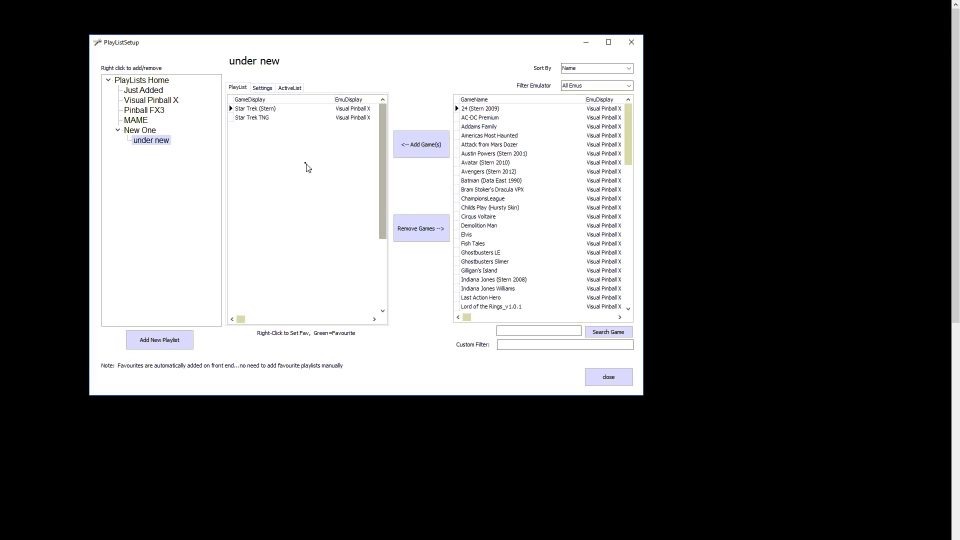
- Check the favourite options for Star Trek TNG in the under new playlist
left_click(258, 120)
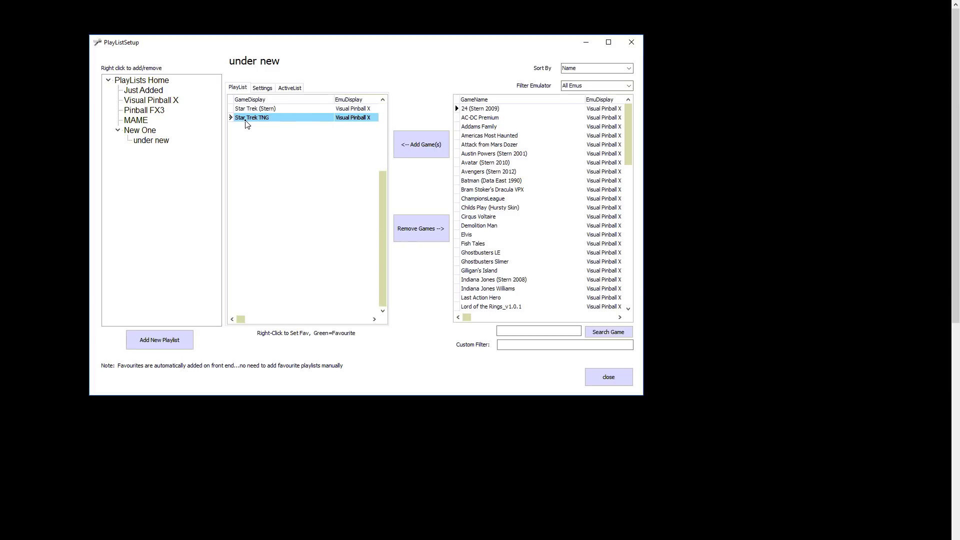
left_click(245, 112)
left_click(253, 122)
right_click(252, 122)
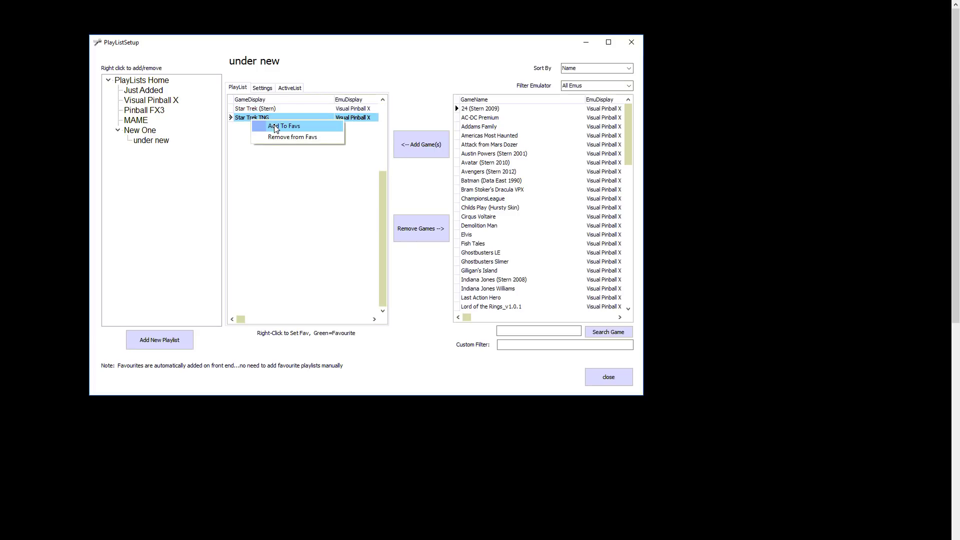
left_click(245, 111)
left_click(243, 119)
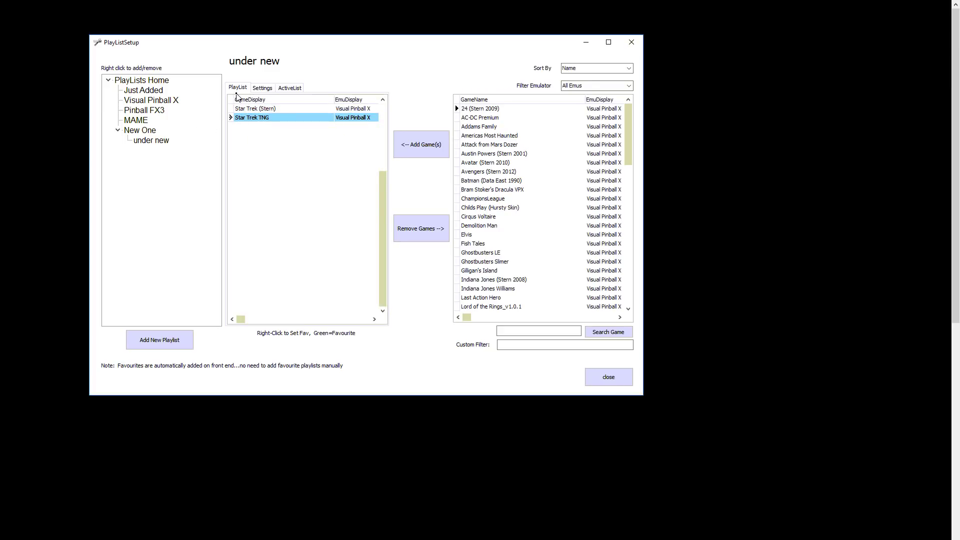
- Compare the MAME, New One and under new playlists, and open New One's settings
left_click(147, 131)
left_click(146, 140)
left_click(144, 121)
left_click(143, 131)
left_click(152, 141)
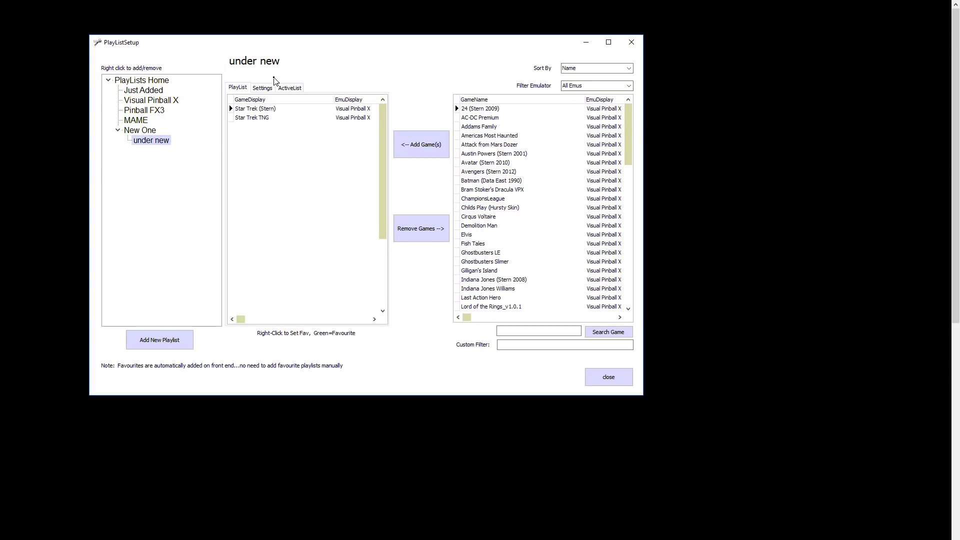
left_click(136, 131)
left_click(265, 89)
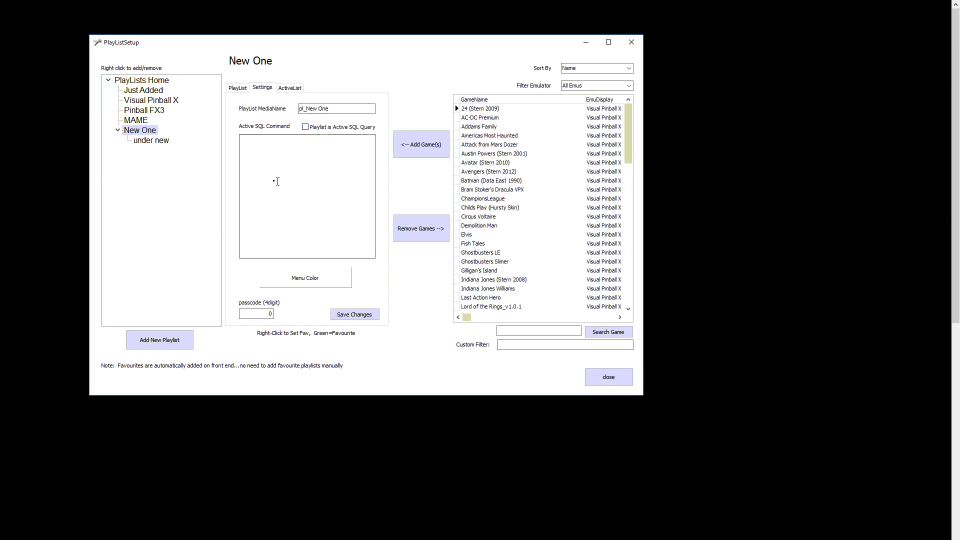
- Try making New One an active SQL query playlist and entering a command for it
left_click(305, 127)
left_click(284, 160)
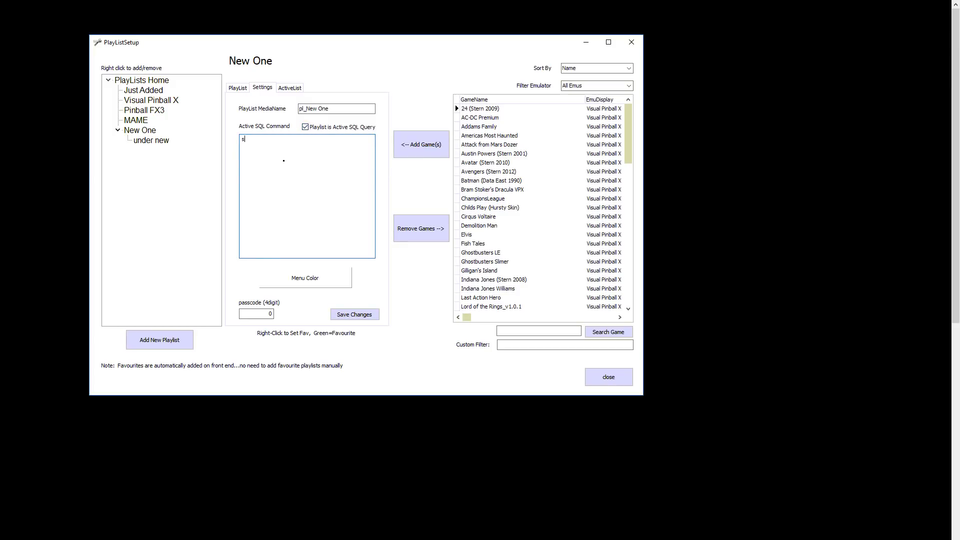
left_click(307, 128)
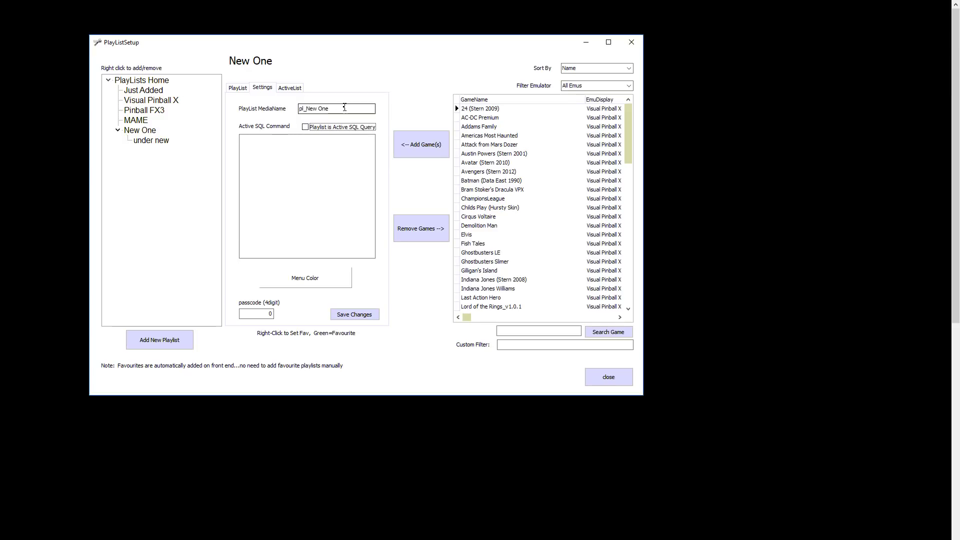
- Set the media name of the New One playlist to pl_vpx
left_click_drag(342, 107, 297, 107)
type("pl_vpx")
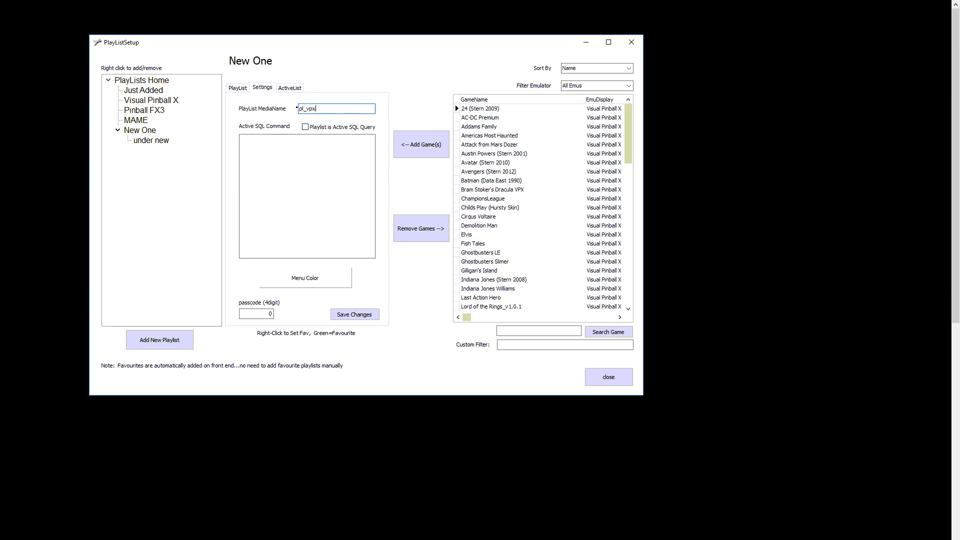
left_click(286, 171)
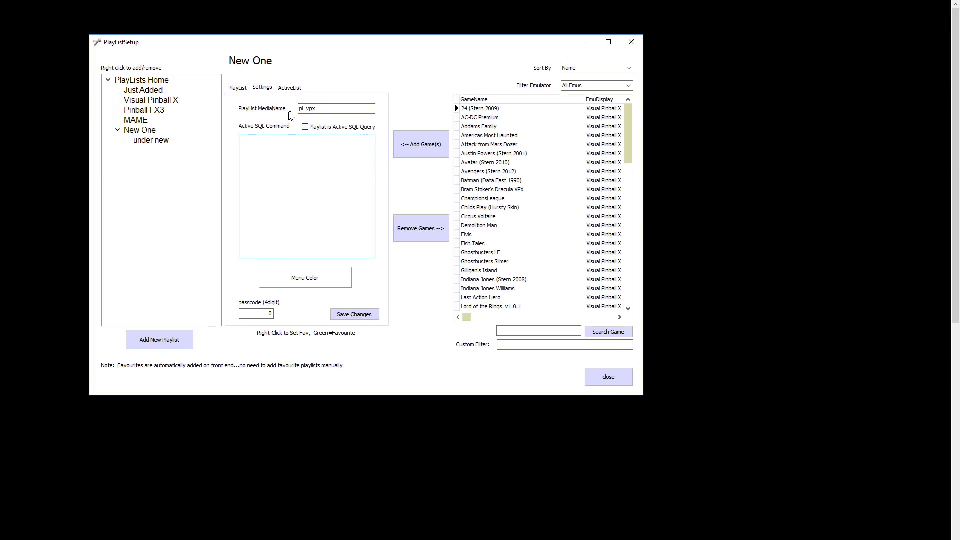
- Set the media name of the New One playlist to pl_newone
left_click(318, 111)
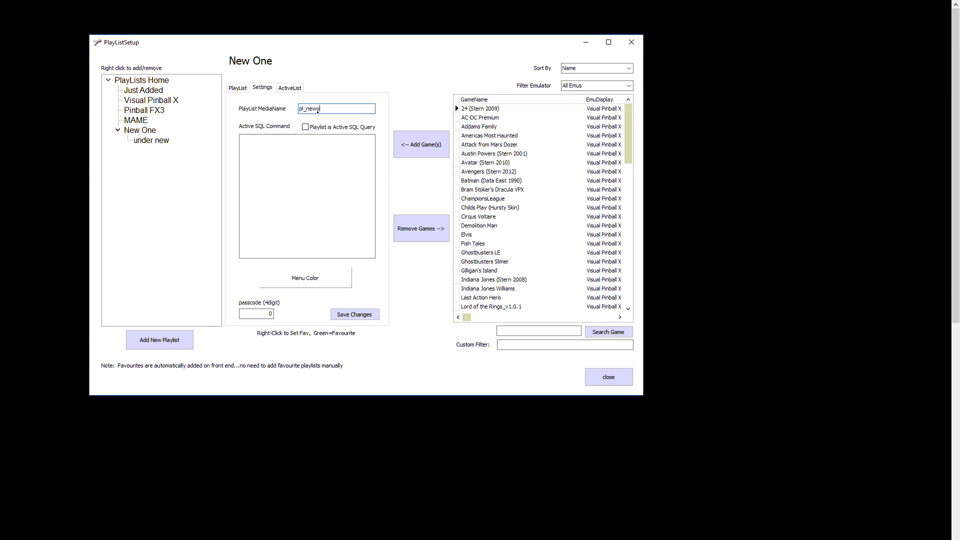
left_click(317, 155)
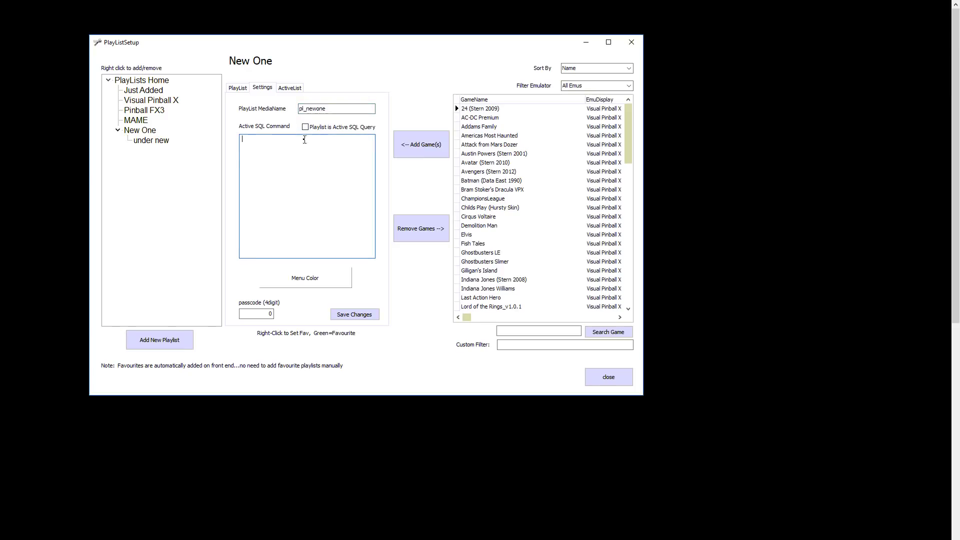
left_click(327, 110)
- Compare the settings of the MAME, under new, Pinball FX3, Just Added and New One playlists
left_click(145, 121)
left_click(149, 140)
left_click(146, 110)
left_click(145, 95)
left_click(138, 130)
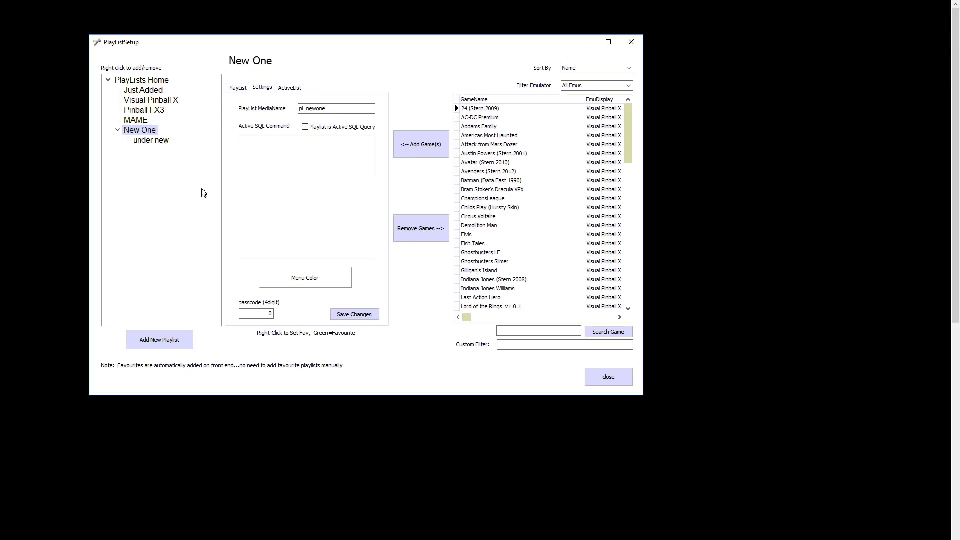
- Close the playlist setup and open the Media Manager
left_click(507, 345)
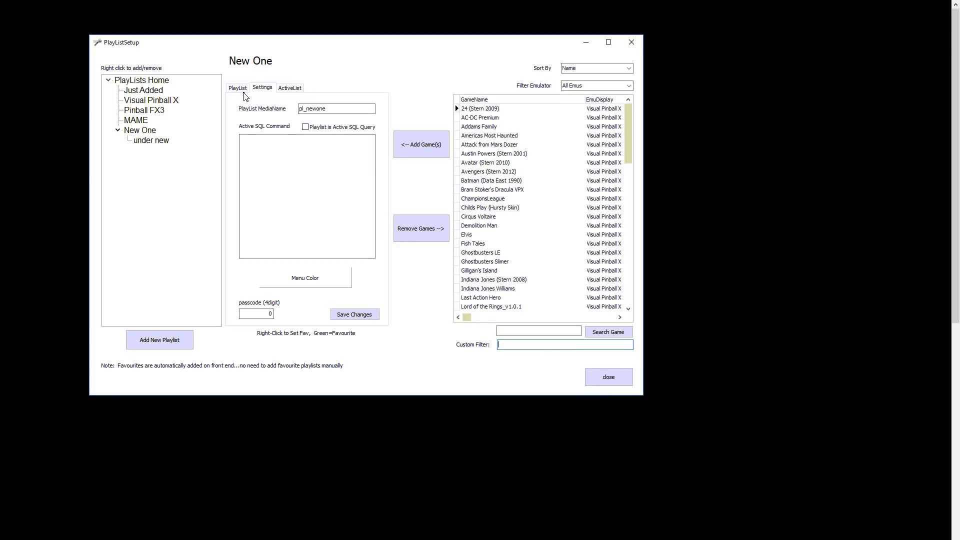
left_click(607, 382)
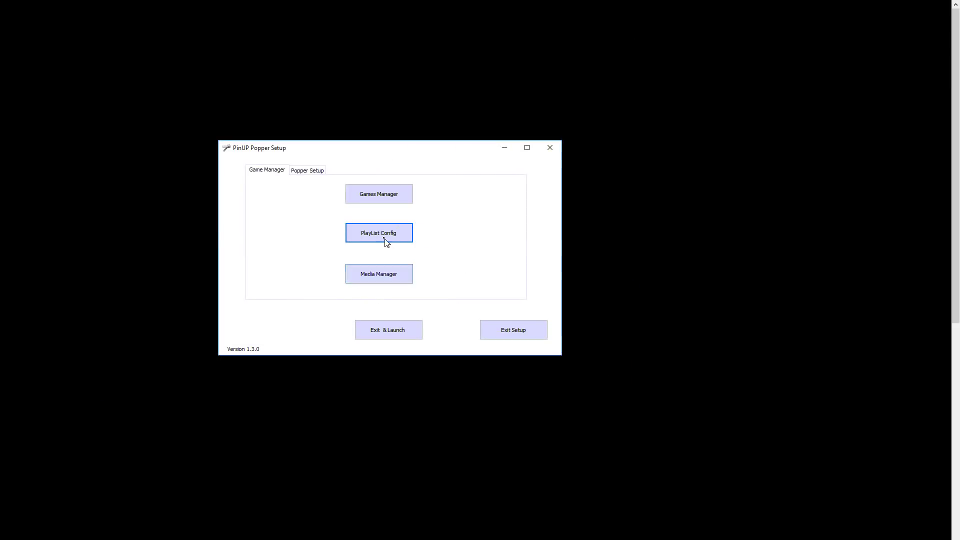
left_click(378, 280)
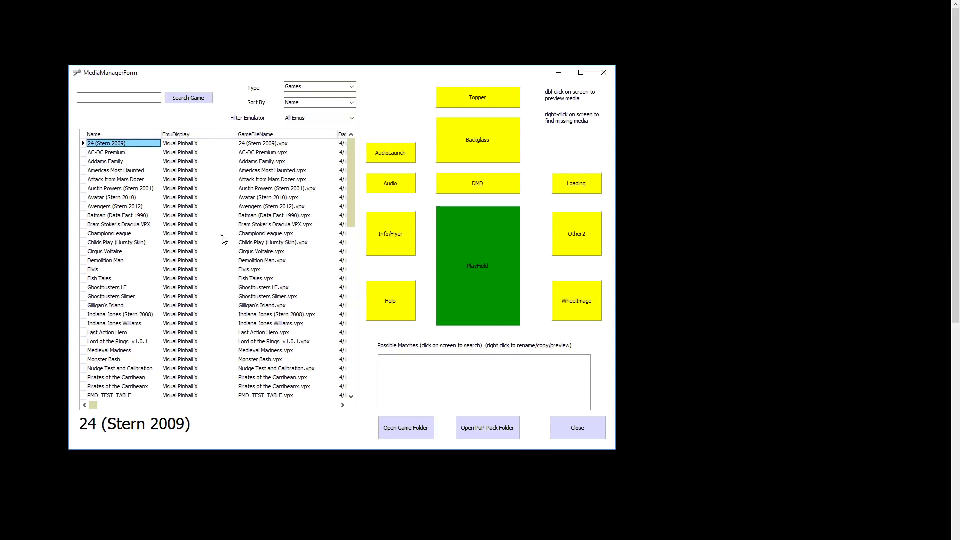
- Examine which media types are present or missing for the games from 24 (Stern 2009) to Attack from Mars Dozer
left_click(117, 152)
left_click(118, 170)
left_click(115, 152)
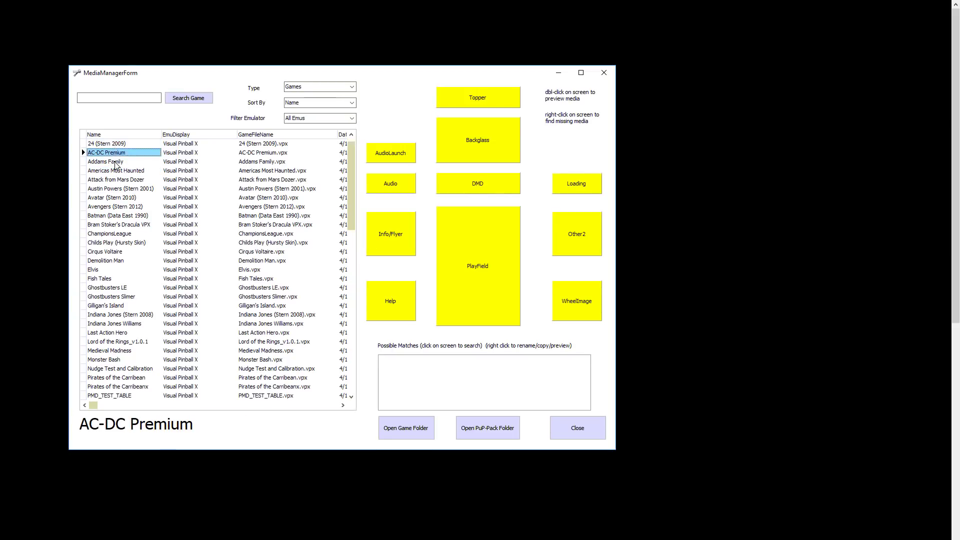
left_click(118, 161)
left_click(117, 145)
left_click(118, 154)
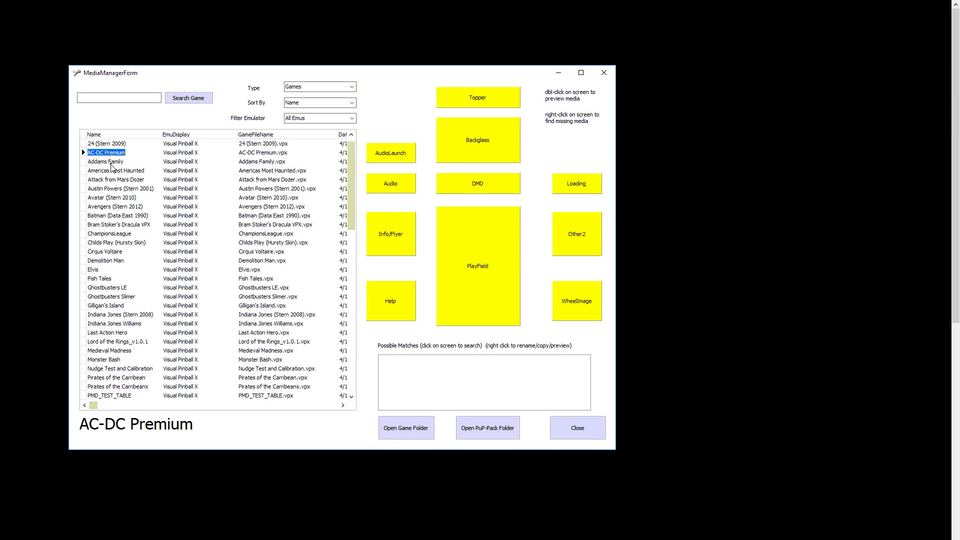
left_click(107, 180)
left_click(107, 171)
left_click(107, 161)
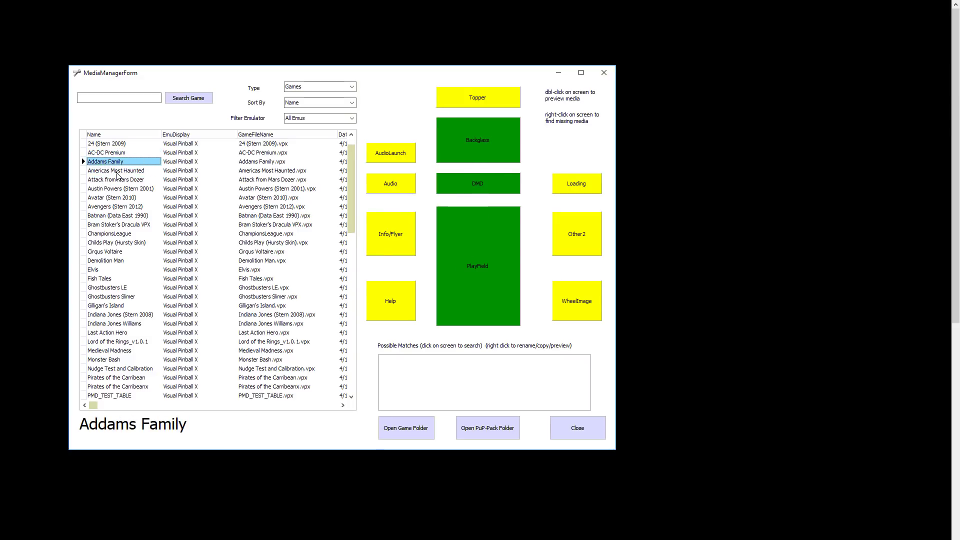
left_click(119, 172)
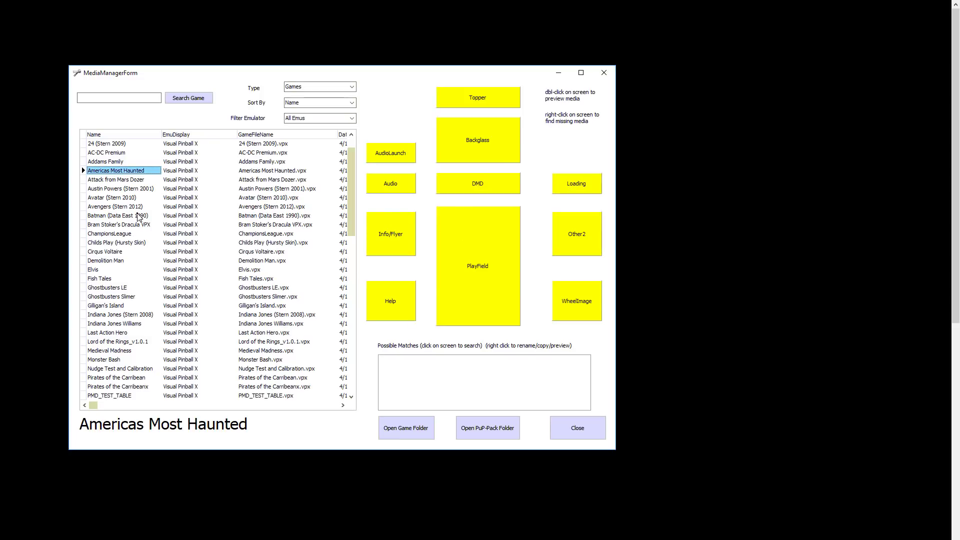
left_click(135, 180)
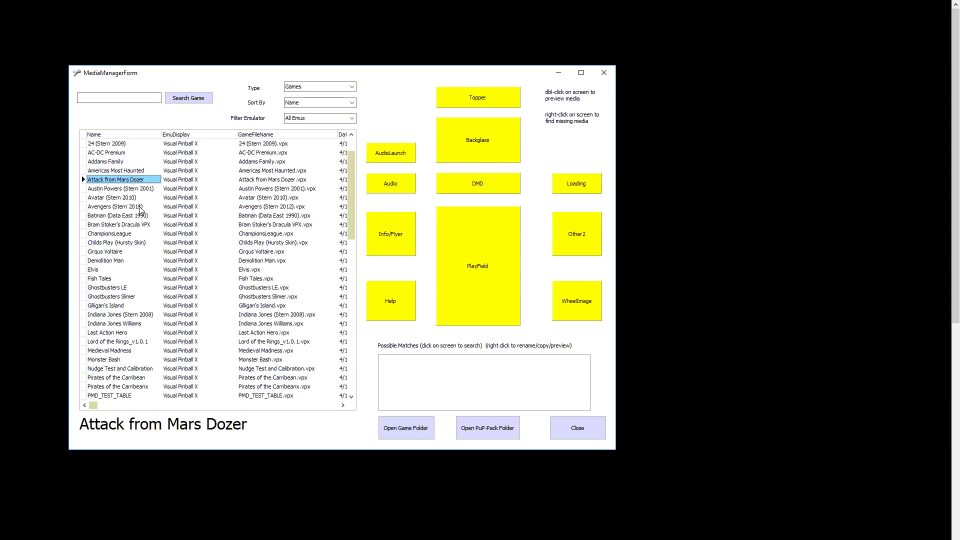
- Check the playfield options for finding missing media and opening the folder with Americas Most Haunted selected
left_click(131, 173)
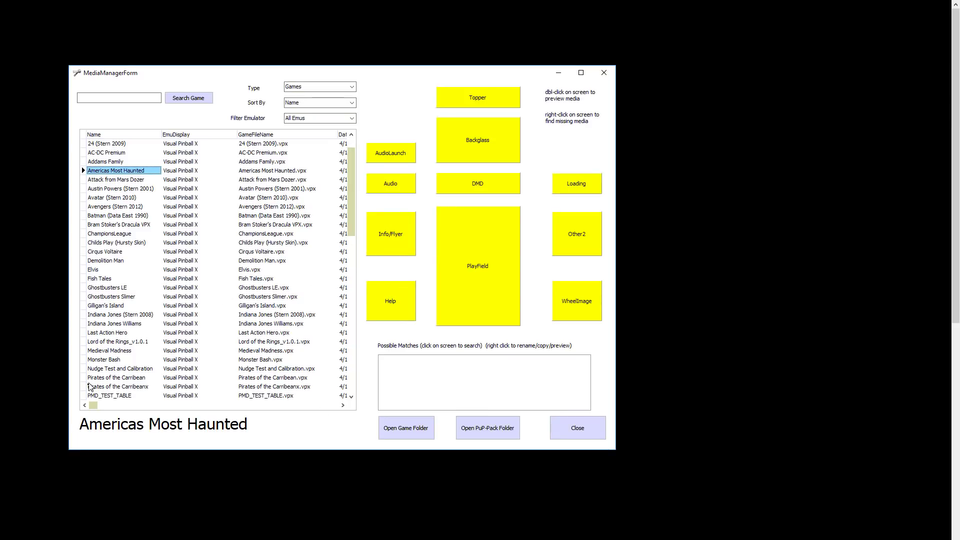
right_click(470, 265)
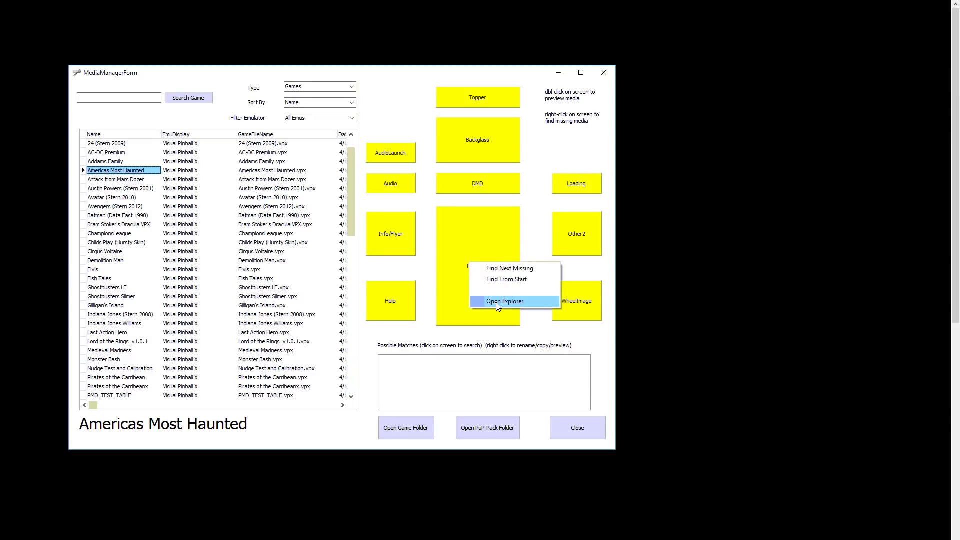
left_click(479, 246)
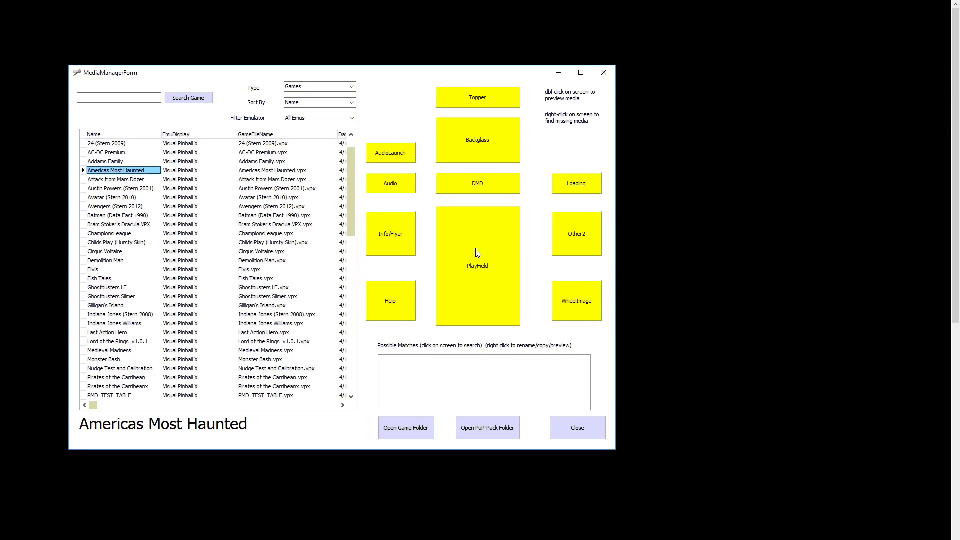
- Examine the media status of the games between Americas Most Haunted and Cirqus Voltaire
left_click(128, 197)
left_click(131, 224)
left_click(134, 251)
left_click(144, 198)
left_click(142, 207)
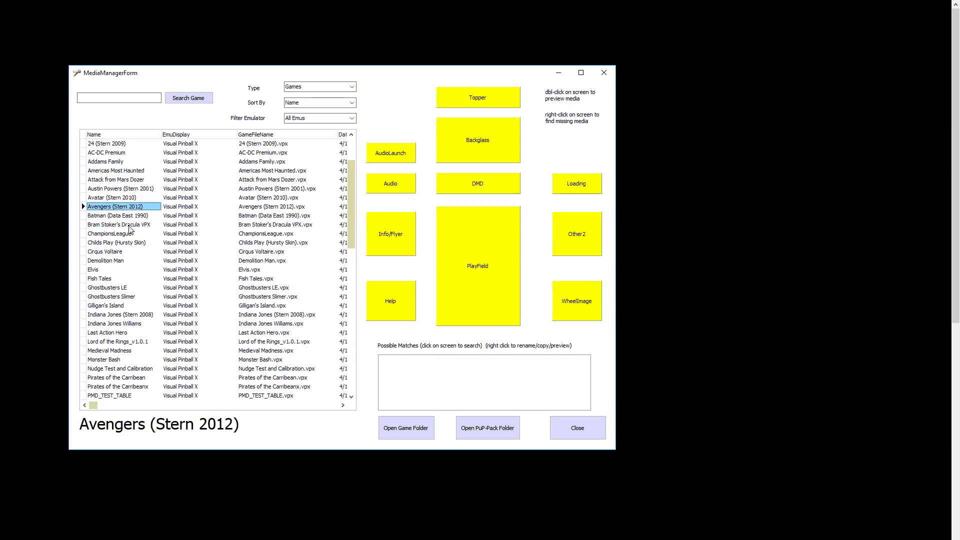
left_click(131, 224)
left_click(131, 199)
left_click(132, 198)
left_click(131, 182)
left_click(126, 189)
left_click(128, 197)
left_click(126, 179)
left_click(127, 172)
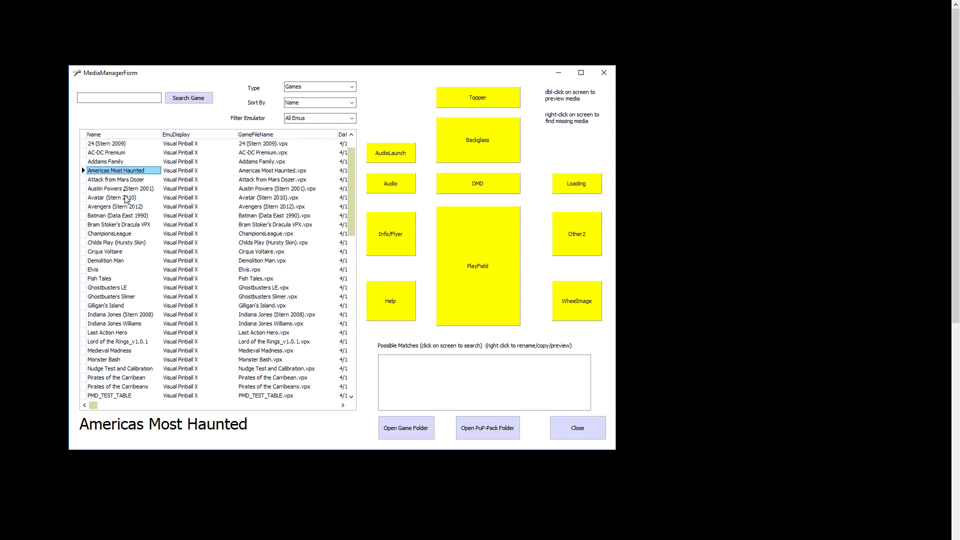
- Check the media pack creation option for Attack from Mars Dozer without creating a pack
left_click(128, 181)
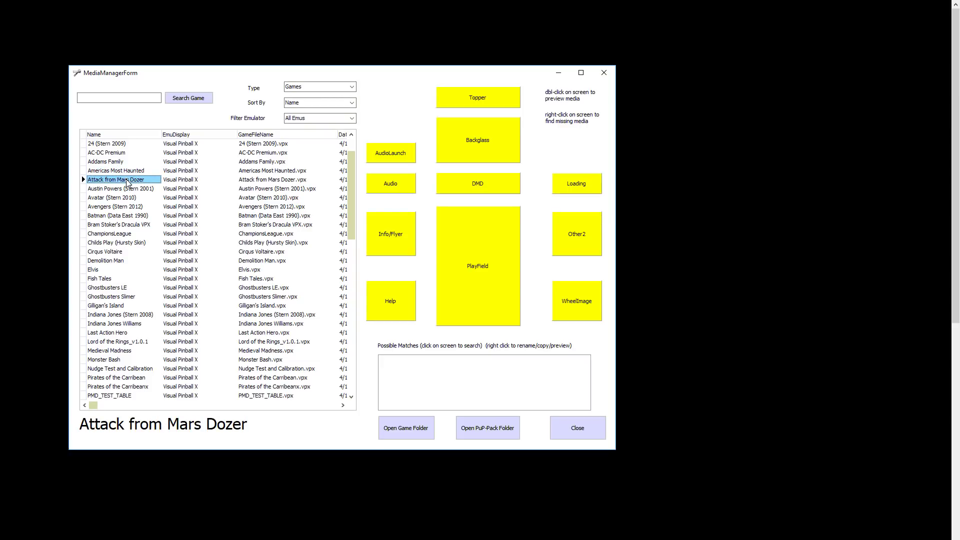
right_click(127, 183)
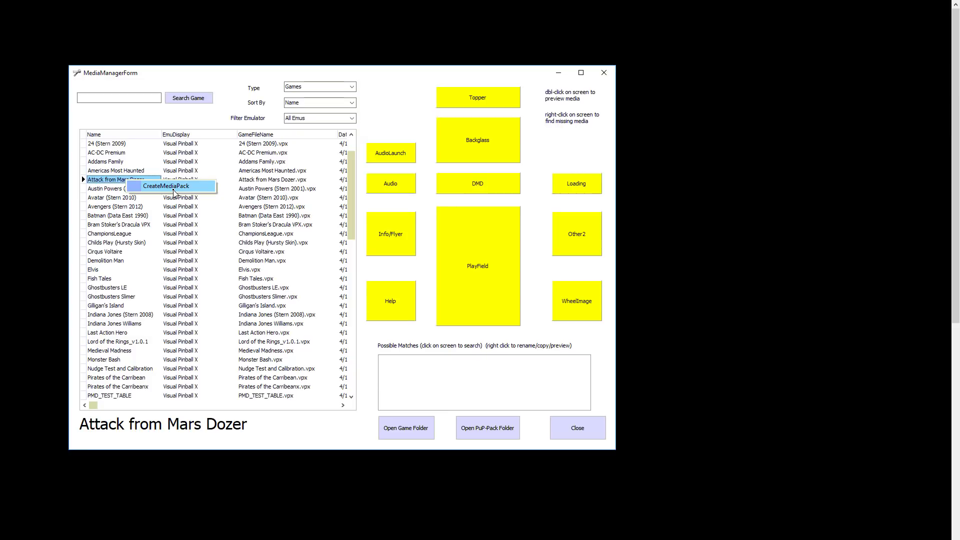
left_click(148, 226)
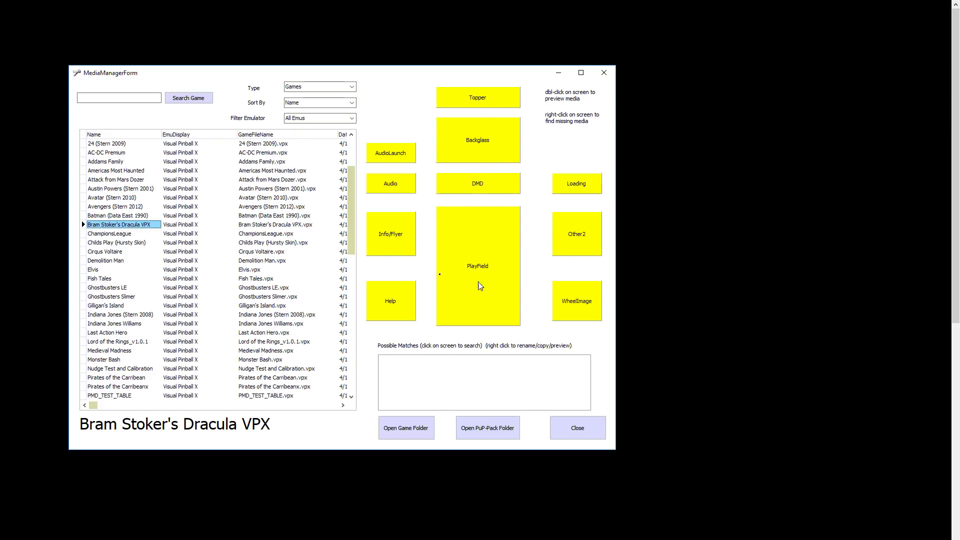
- Compare the media status of further games, including Demolition Man, Addams Family, Gilligan's Island and Batman (Data East 1990)
left_click(137, 260)
left_click(140, 225)
left_click(143, 253)
left_click(147, 296)
left_click(155, 234)
left_click(160, 198)
left_click(167, 261)
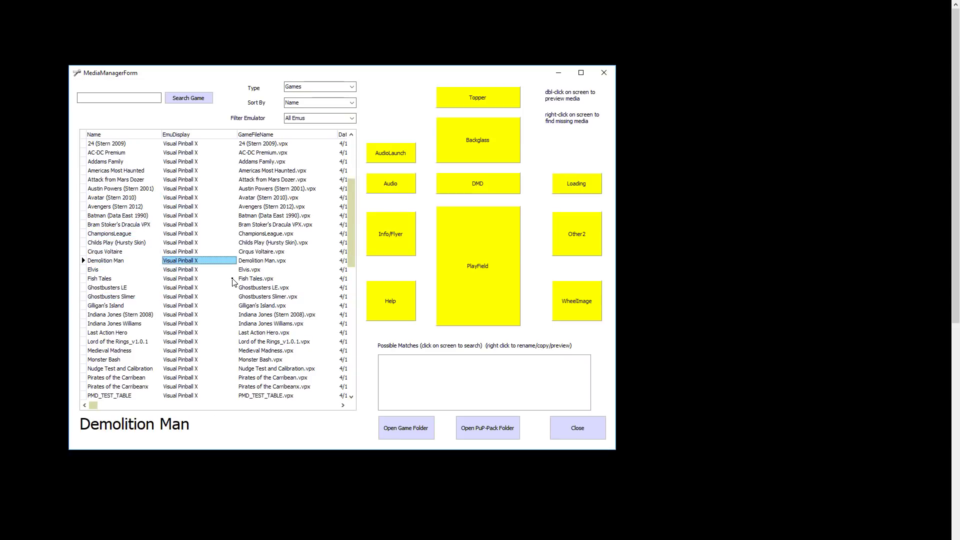
left_click(133, 162)
left_click(127, 190)
left_click(124, 243)
left_click(136, 306)
left_click(129, 216)
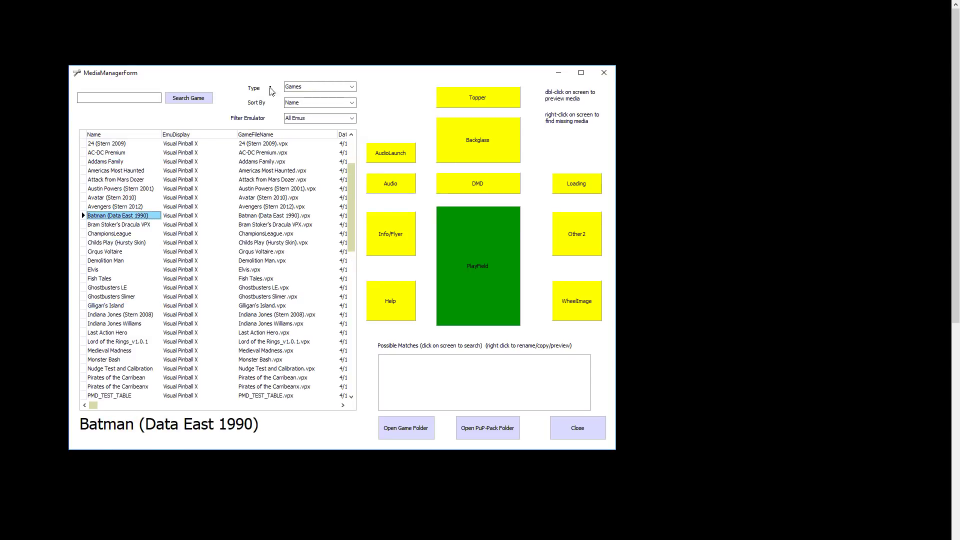
- View the media list by playlists, return it to games, and close the Media Manager
left_click(352, 87)
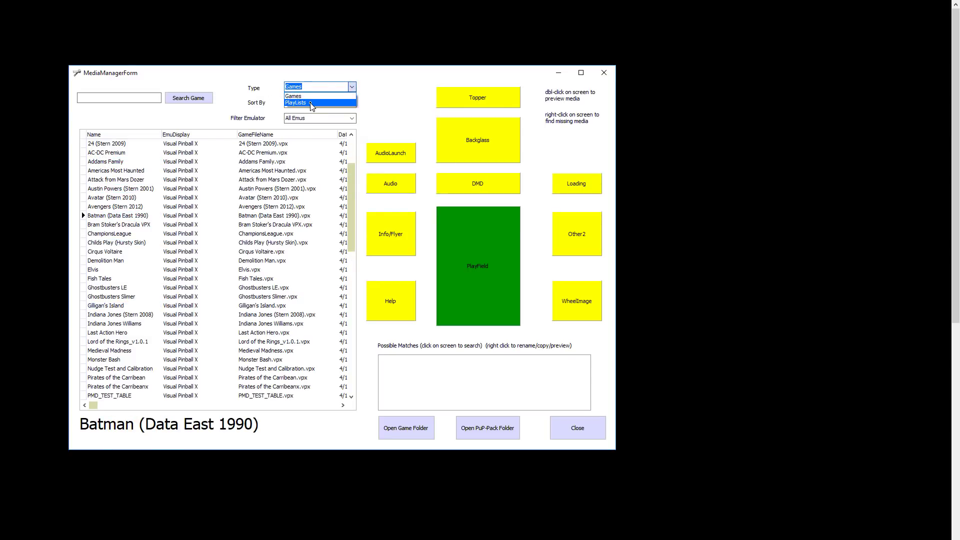
left_click(313, 101)
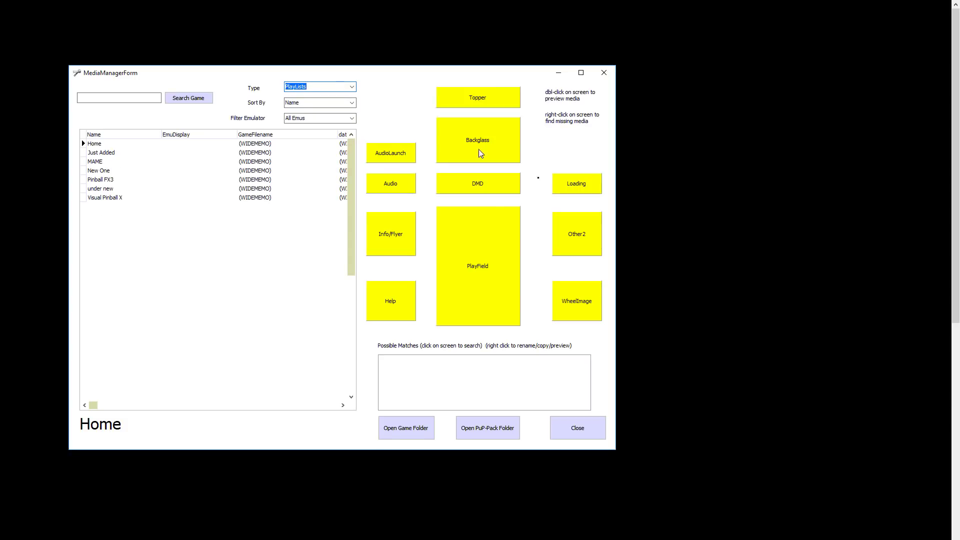
left_click(352, 87)
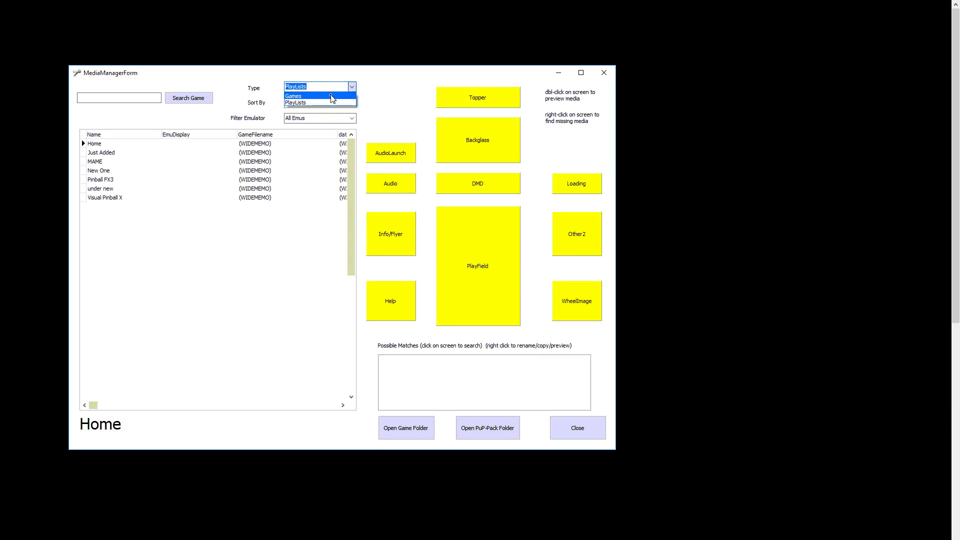
left_click(332, 96)
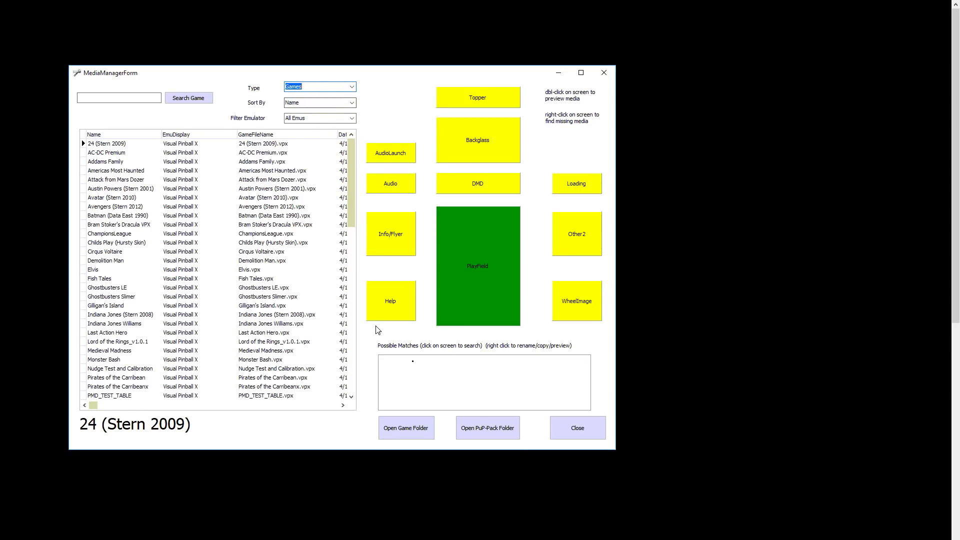
left_click(576, 427)
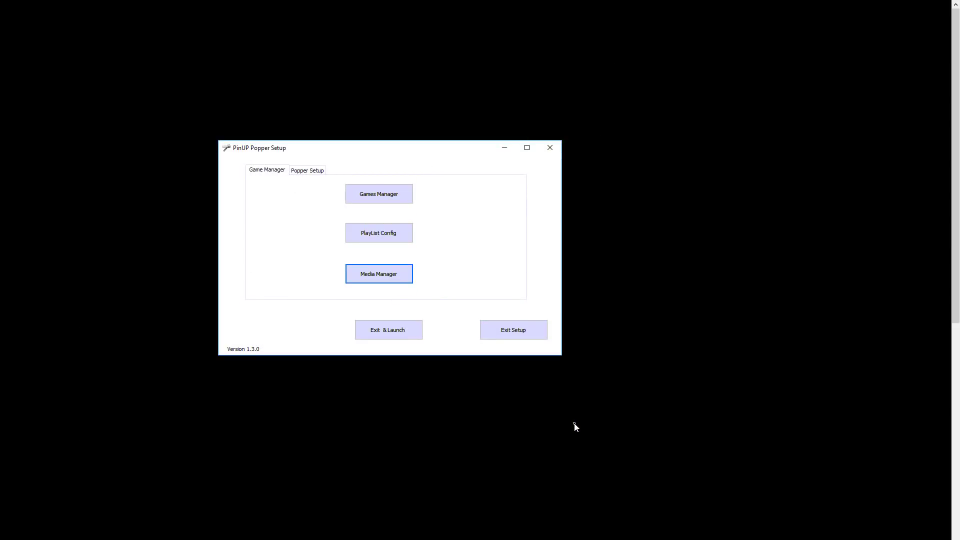